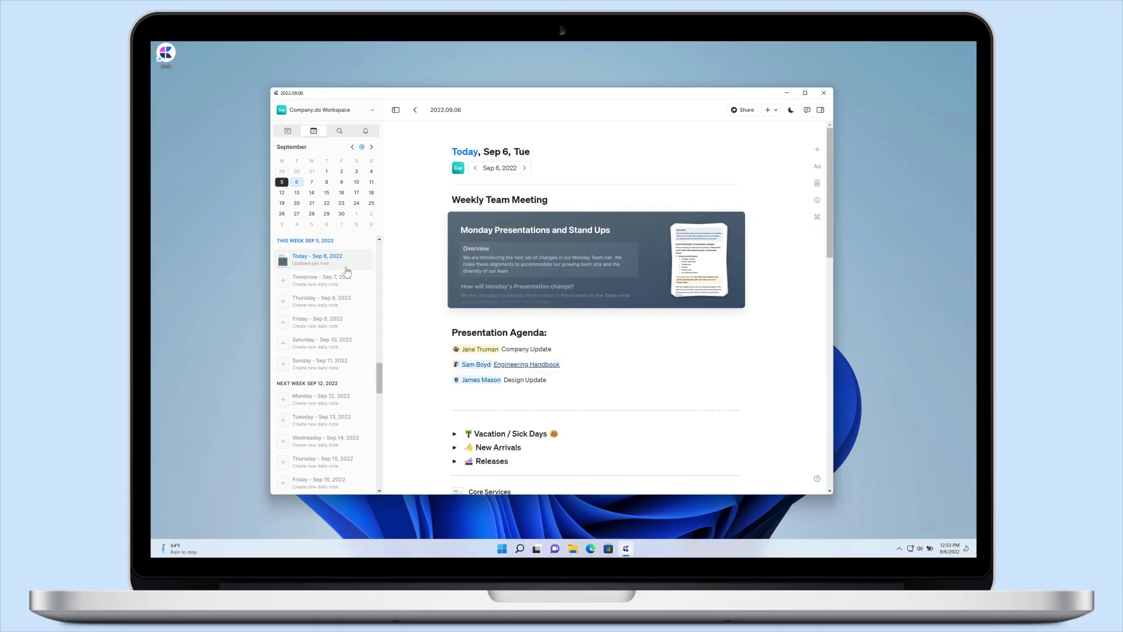
- Scroll the Sep 6, 2022 daily note and follow its People / Ops page link
scroll(428, 289, down, 5)
click(463, 344)
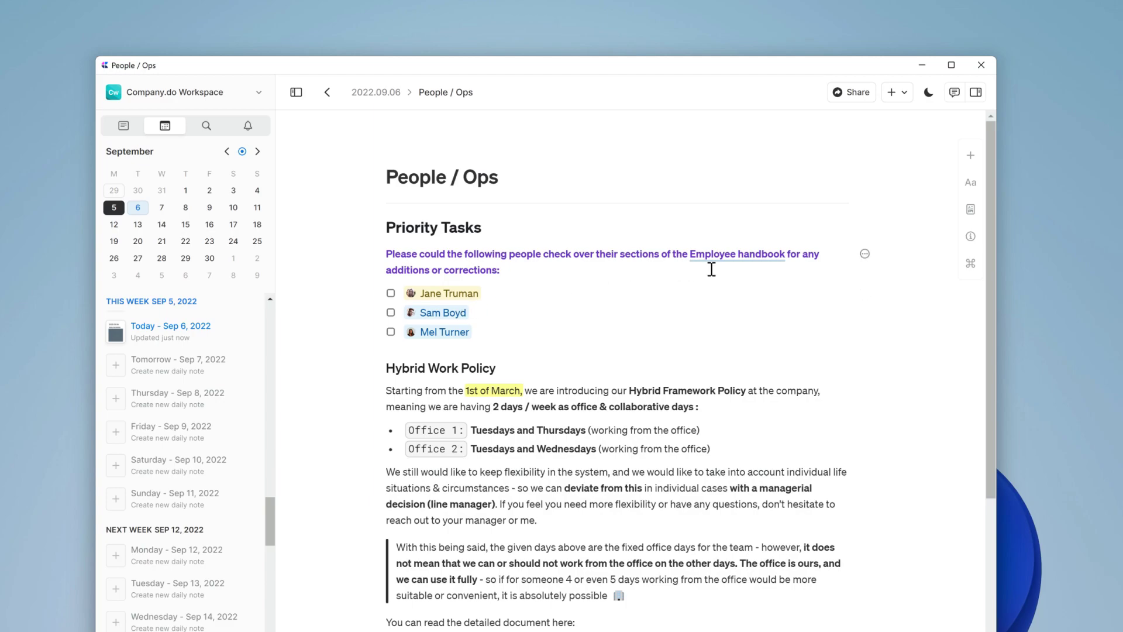
- Open the linked Employee Handbook and scroll through it to the Our Values cards
click(732, 257)
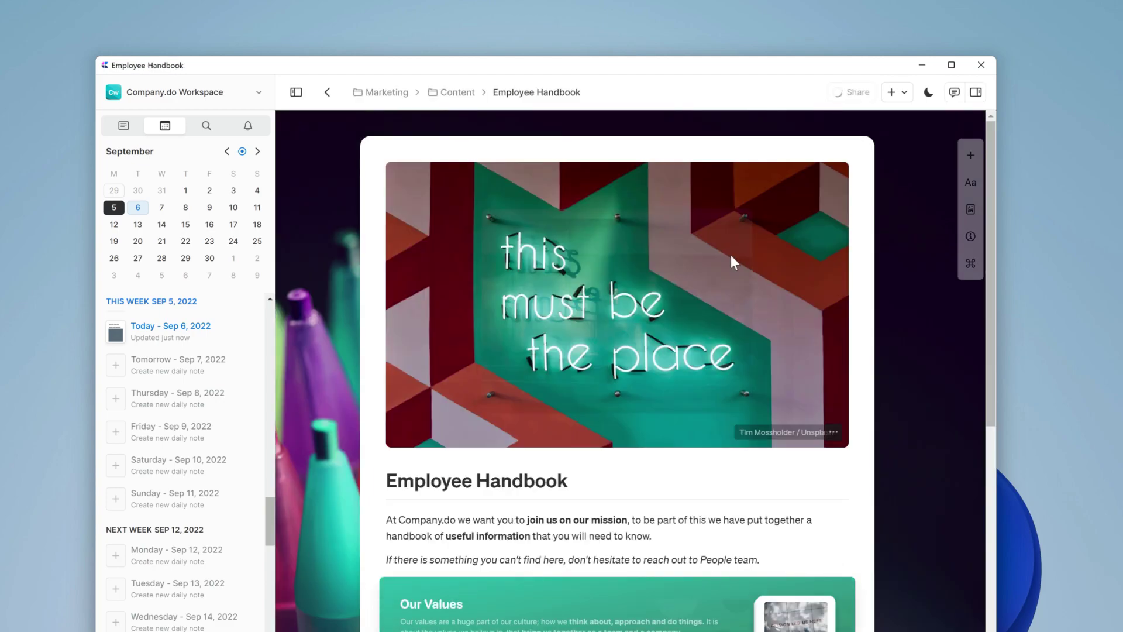
scroll(711, 448, down, 3)
scroll(714, 460, down, 5)
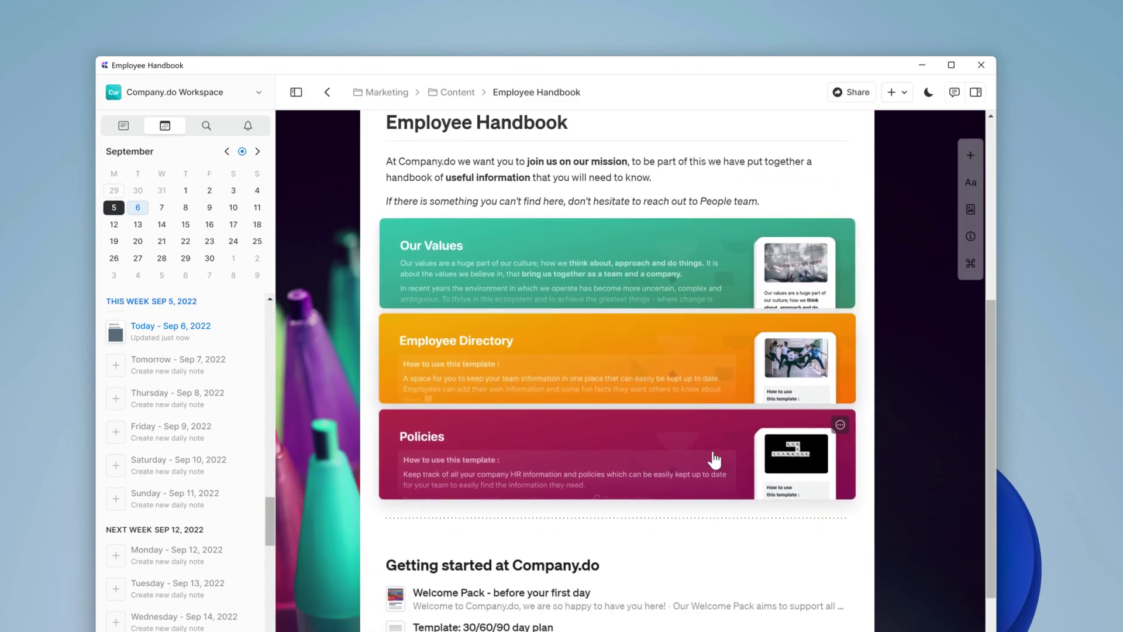
scroll(715, 460, up, 5)
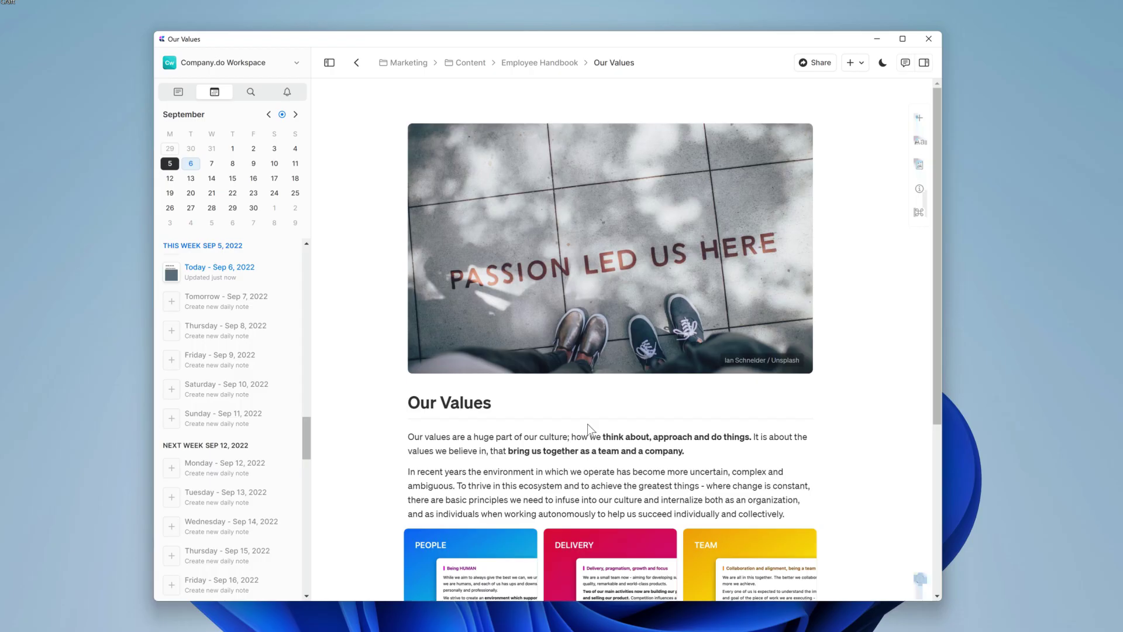
scroll(587, 424, down, 3)
- Open DELIVERY and comment on its first paragraph suggesting a startup line, mentioning a teammate
click(591, 408)
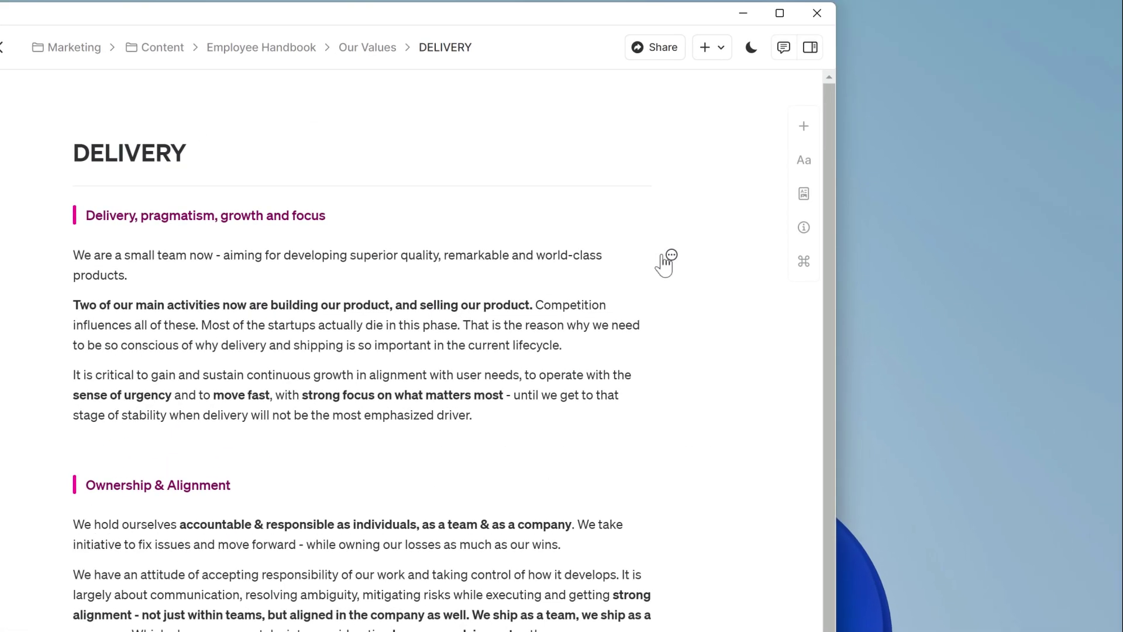
click(826, 207)
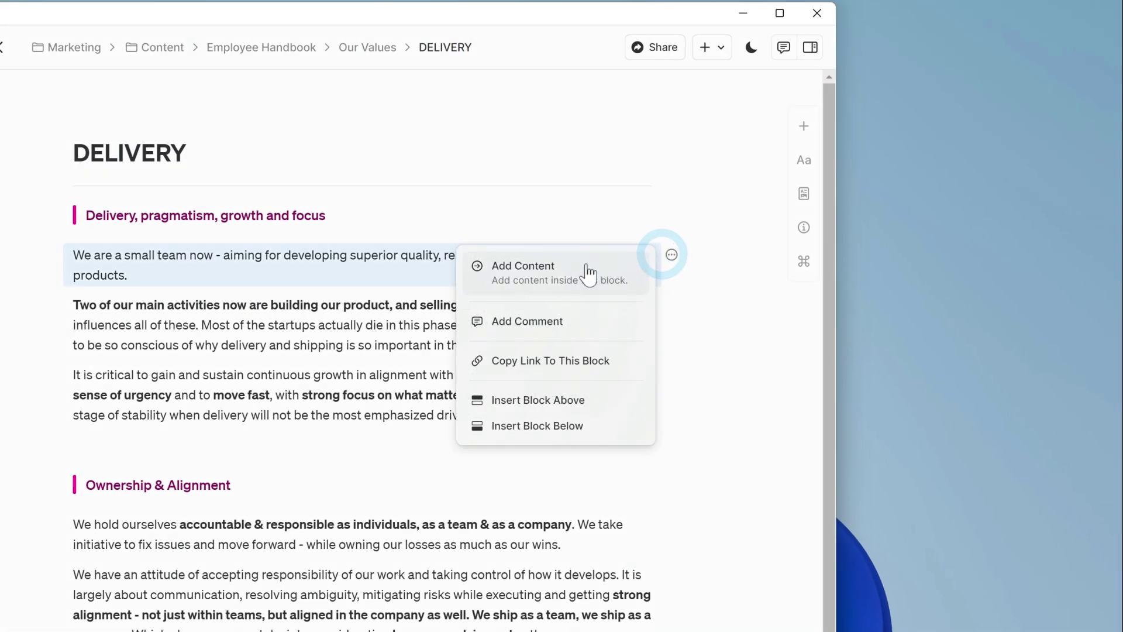
click(569, 321)
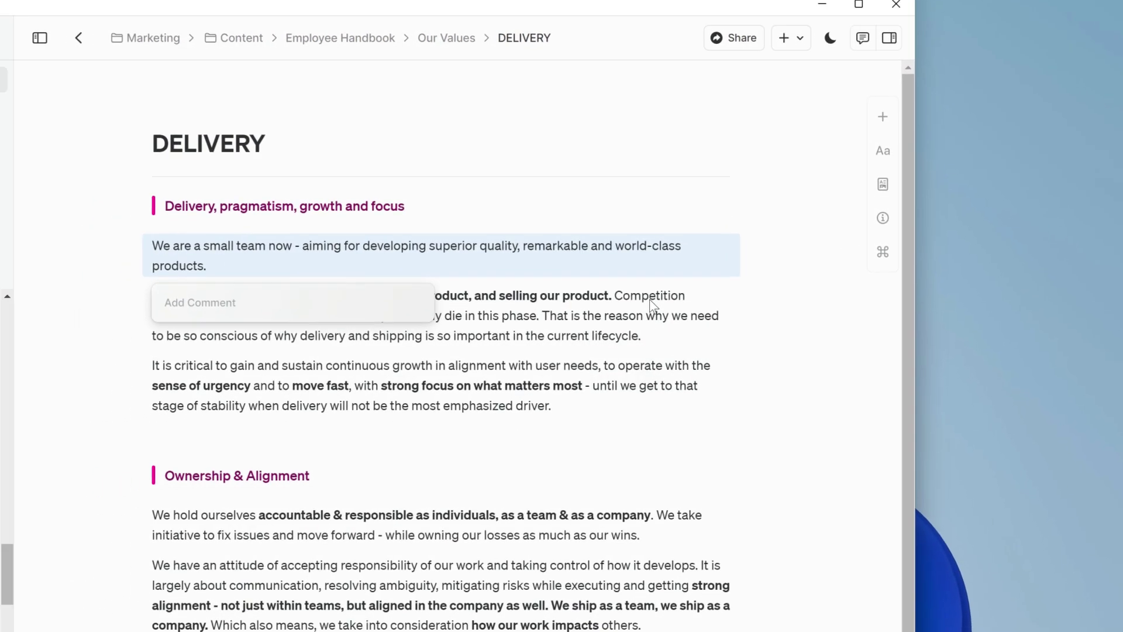
text(I think we should be including a line on how we are a start)
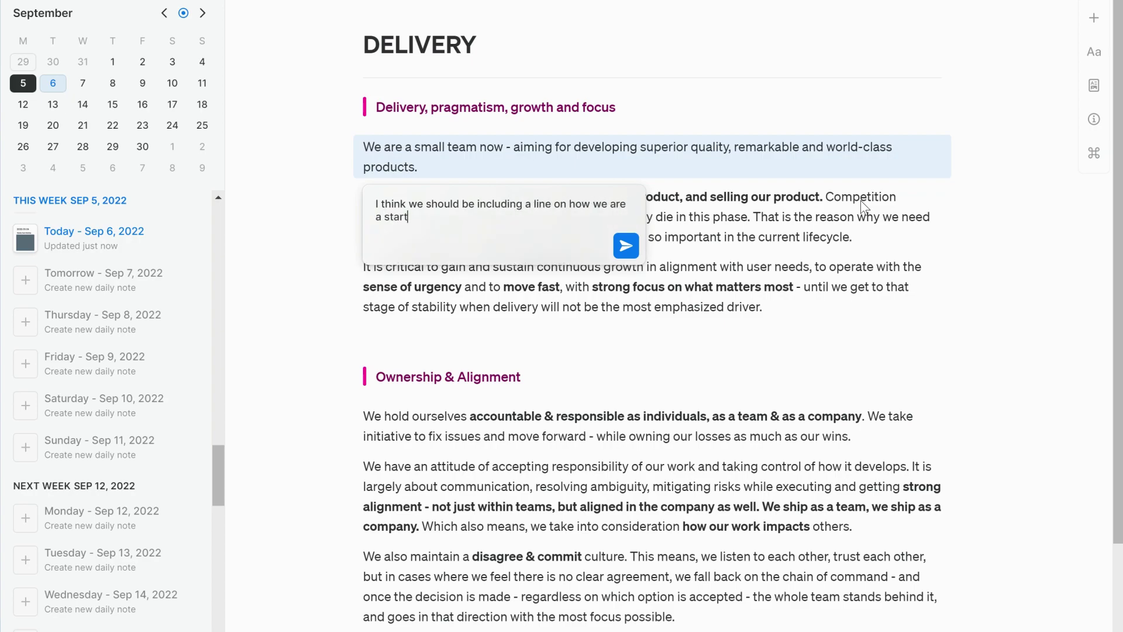
text(up and therefore having somewhat different expectations than a more tradition com)
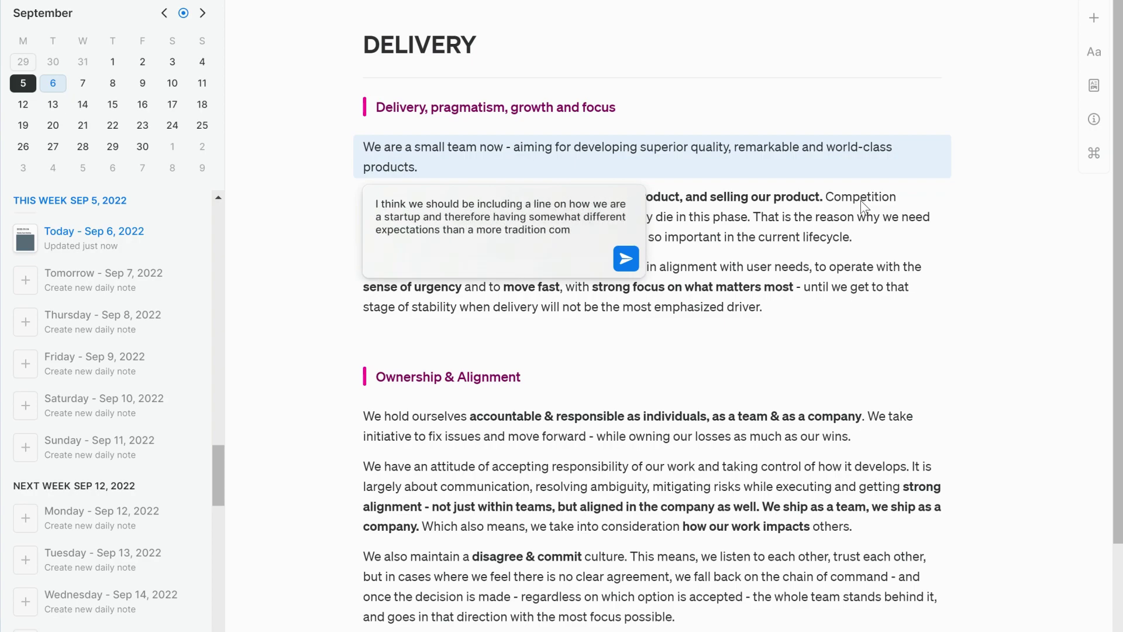
text(pany delivery schedule @Reb)
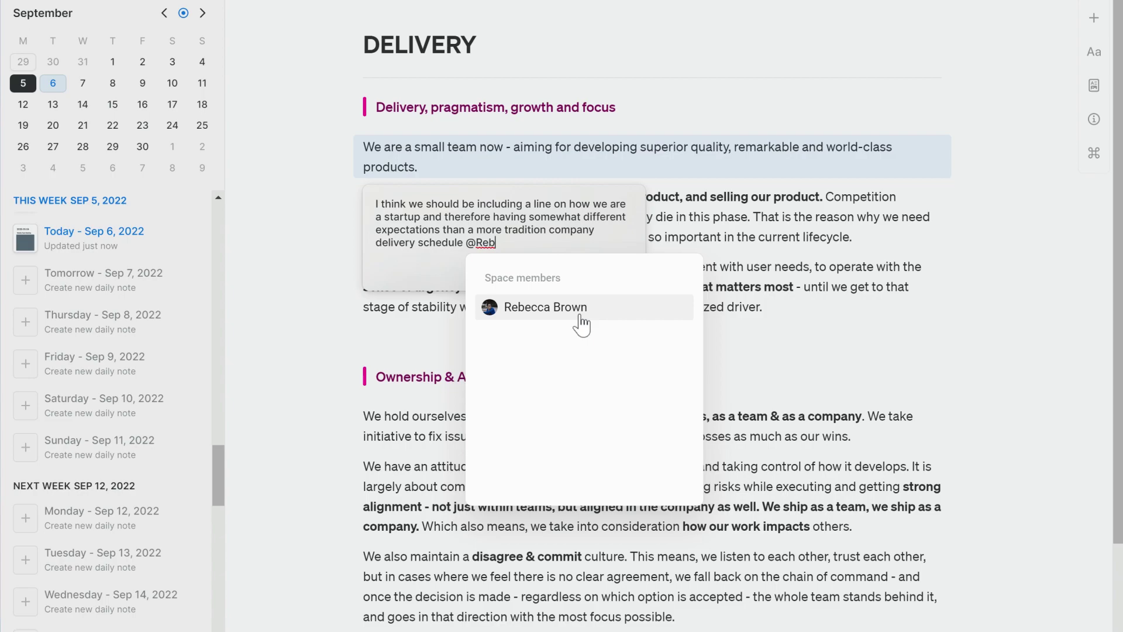
click(582, 324)
- Post the comment and switch to the Company.do Workspace
click(624, 271)
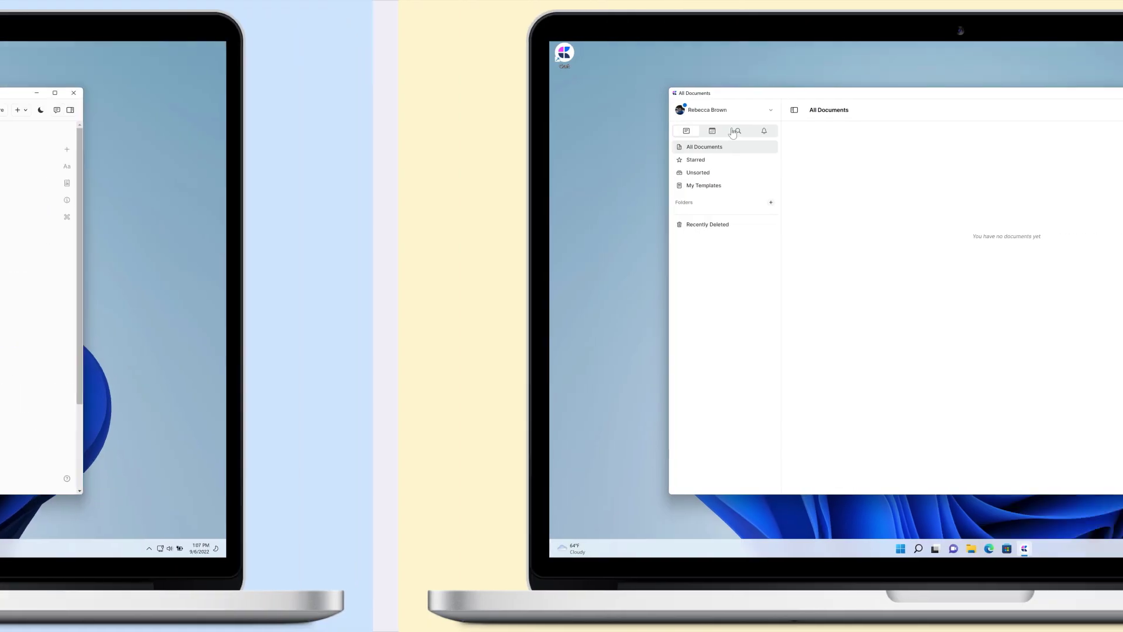
click(721, 110)
click(730, 196)
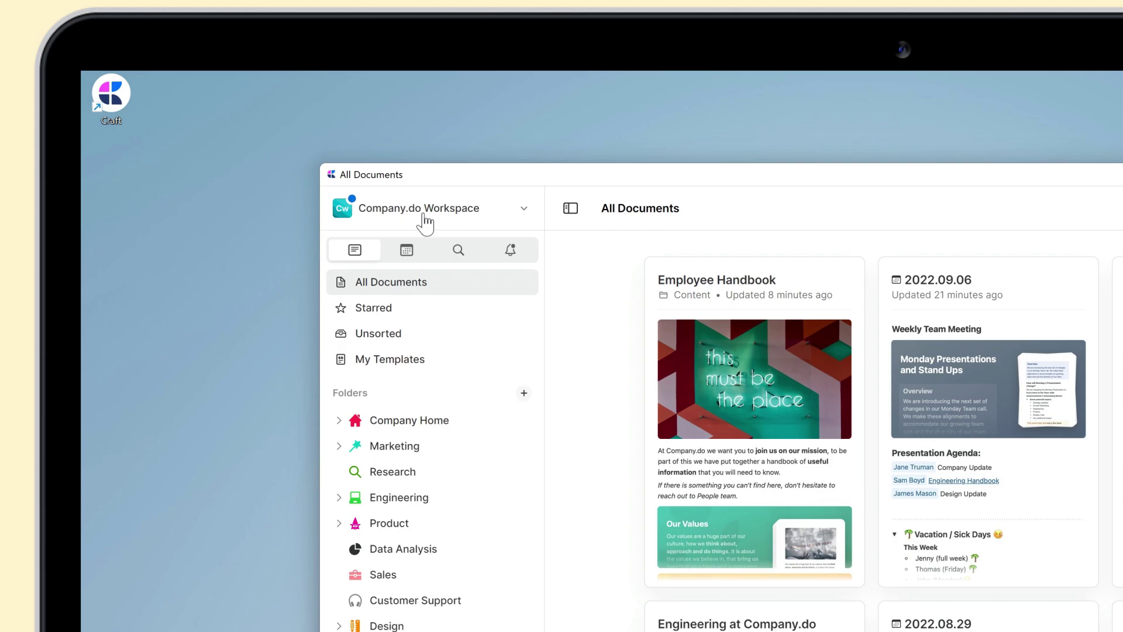
- From Notifications, open the mention and send a 'sure thing' reply addressed to the teammate
click(510, 250)
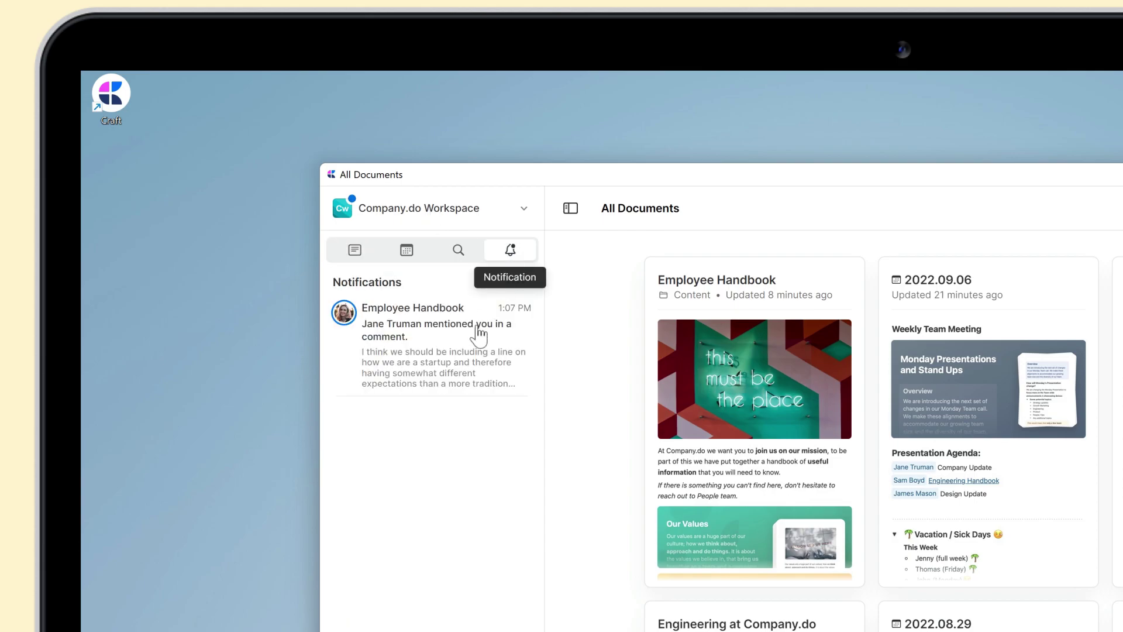
click(477, 331)
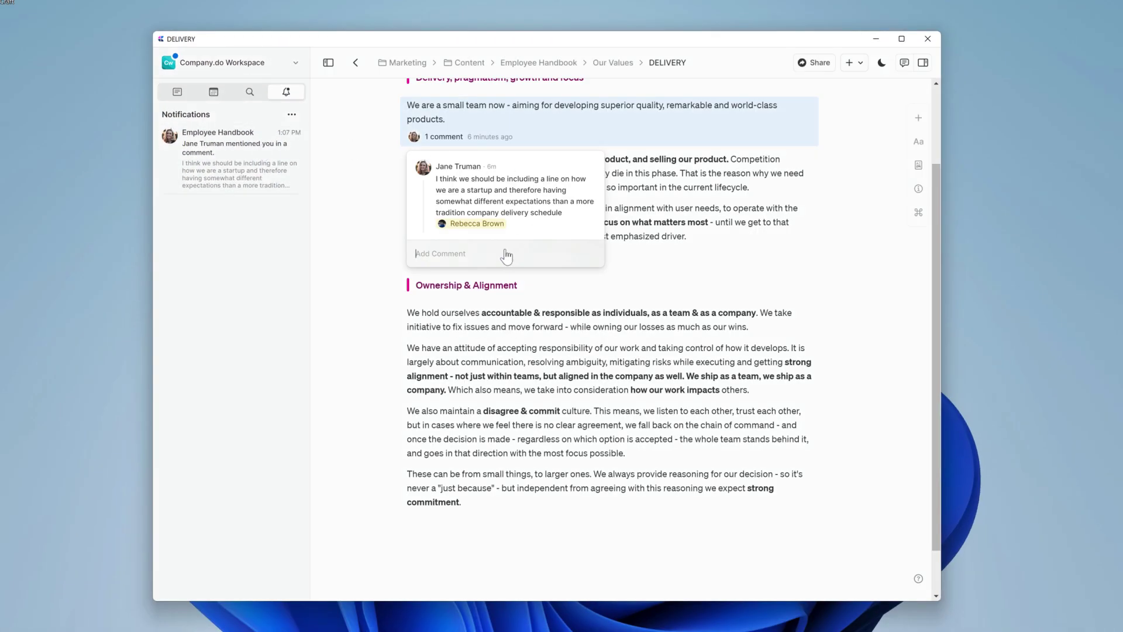
click(506, 256)
text(sure thing Jane, I'll get on that now)
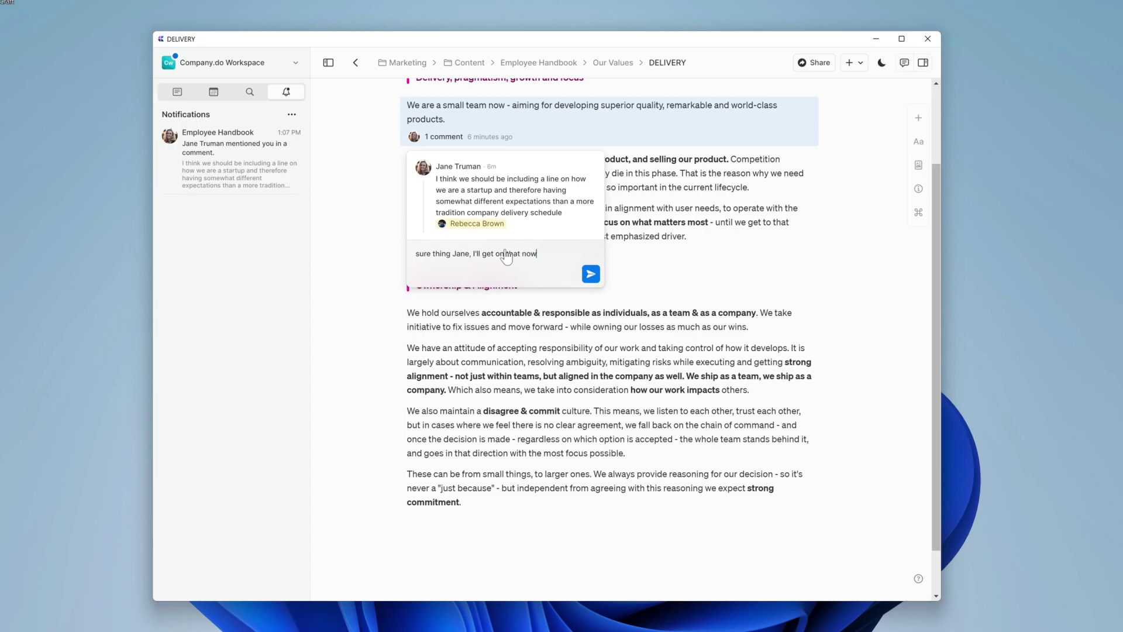
click(591, 273)
- Paste the new sentence after 'products.' and select 'We are still a startup,'
click(517, 117)
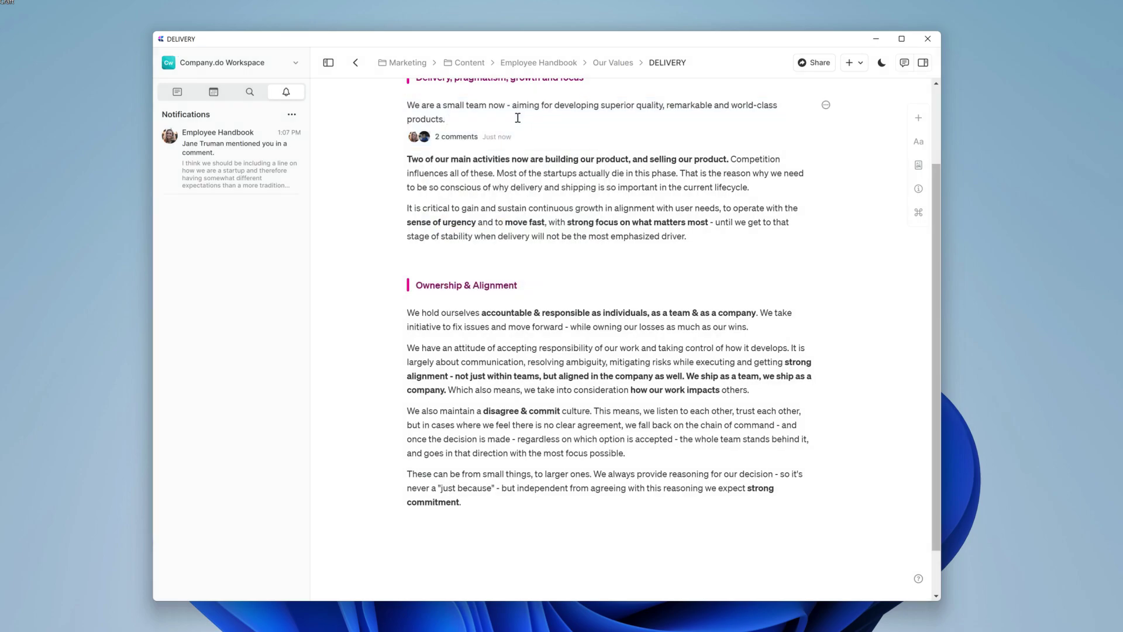
text(We are still a startup, transitioning into scaling up our product and organization.)
drag(531, 119, 449, 119)
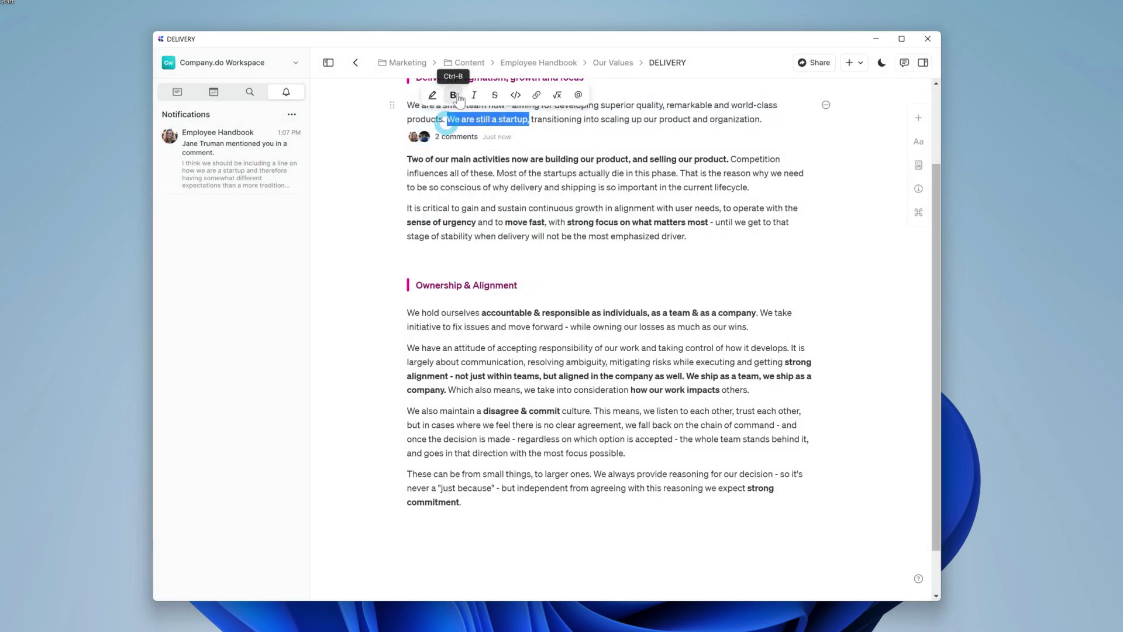
- Bold 'We are still a startup,' and reply 'perfect!' in the comment thread
click(455, 93)
click(488, 153)
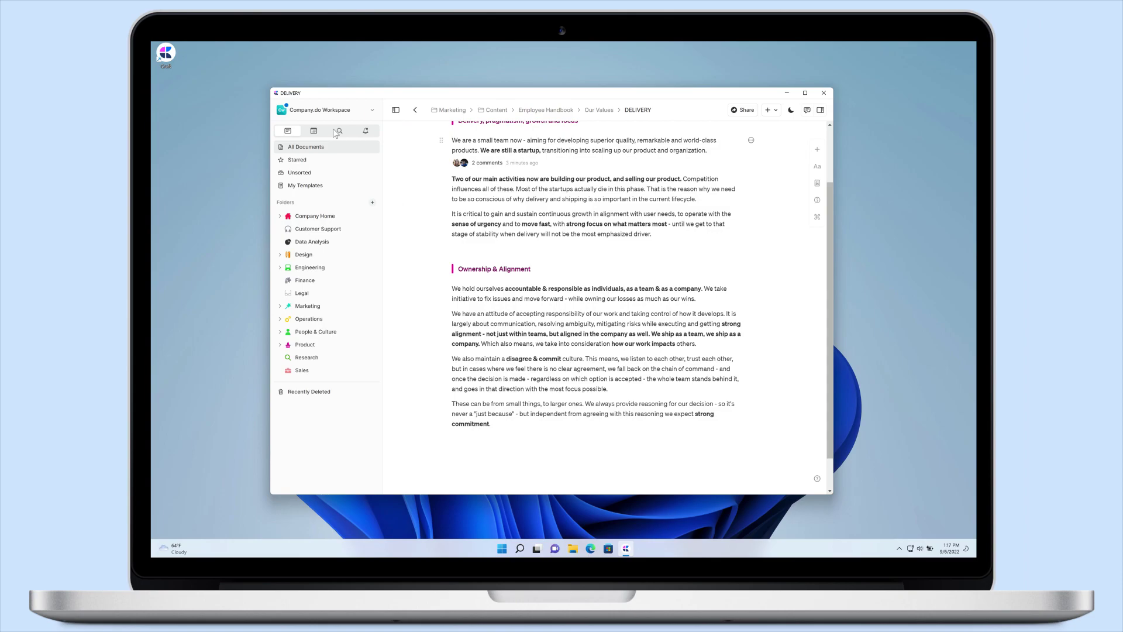
click(344, 120)
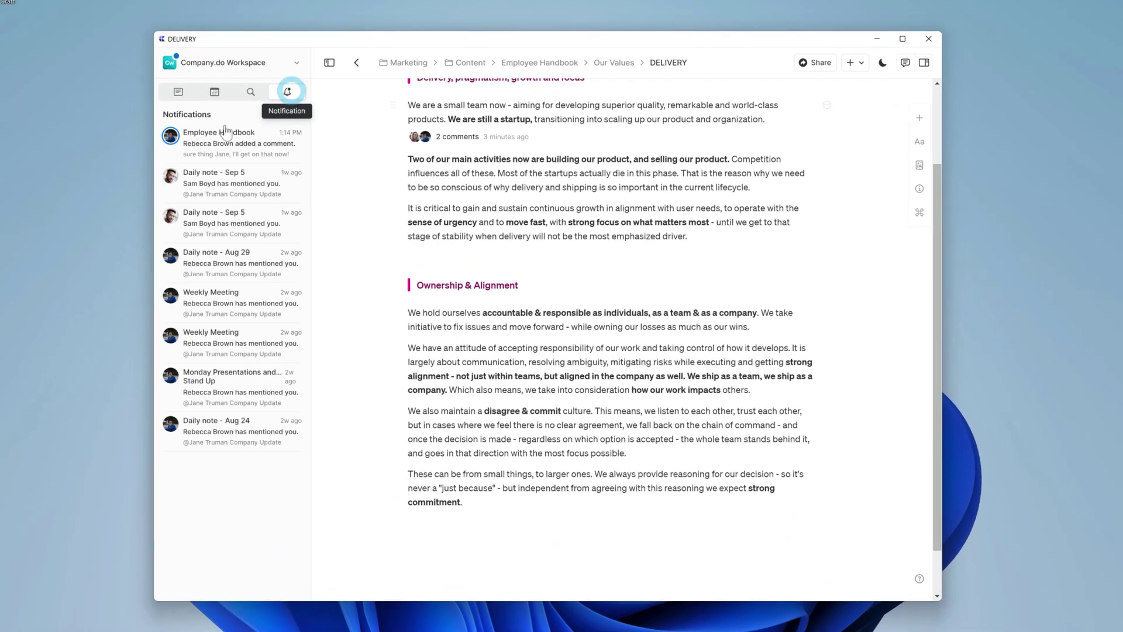
click(524, 266)
text(perfect!)
key(Return)
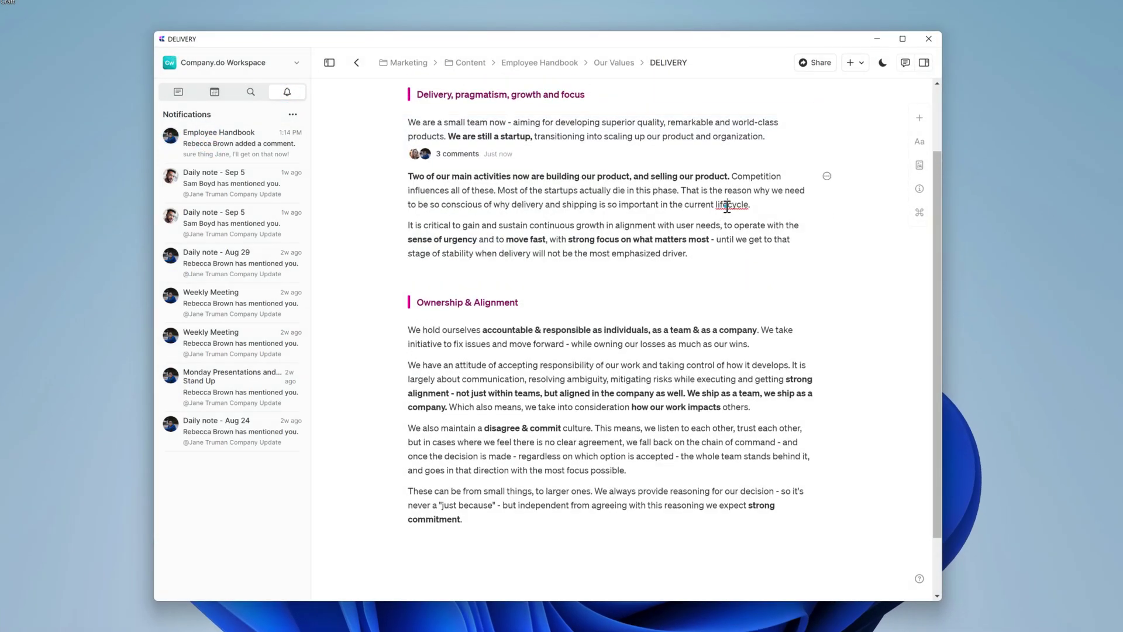
click(719, 255)
- Comment 'this looks great to me!' on the Ownership paragraph ending 'others.'
scroll(661, 264, down, 1)
click(759, 335)
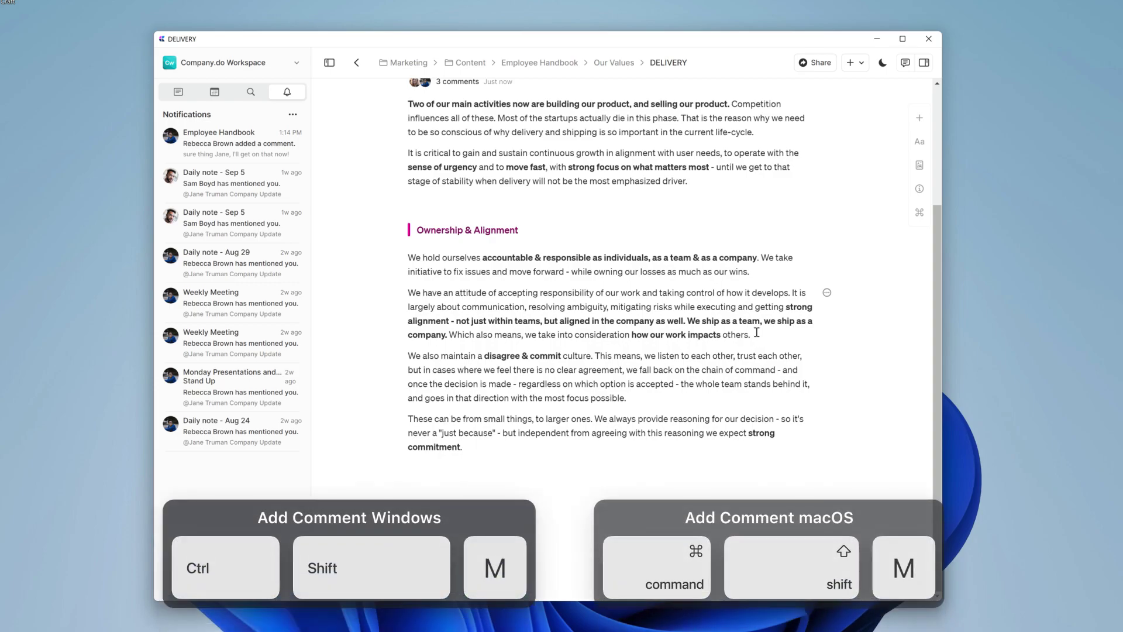
key(ctrl+shift+m)
text(this looks)
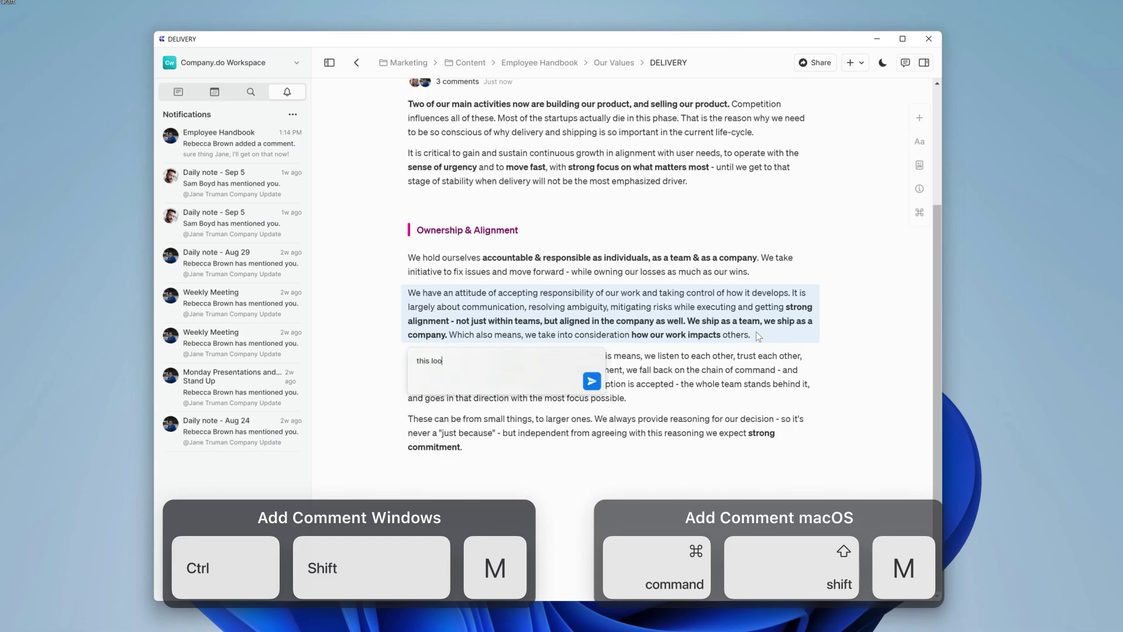
text( great to me!)
key(Return)
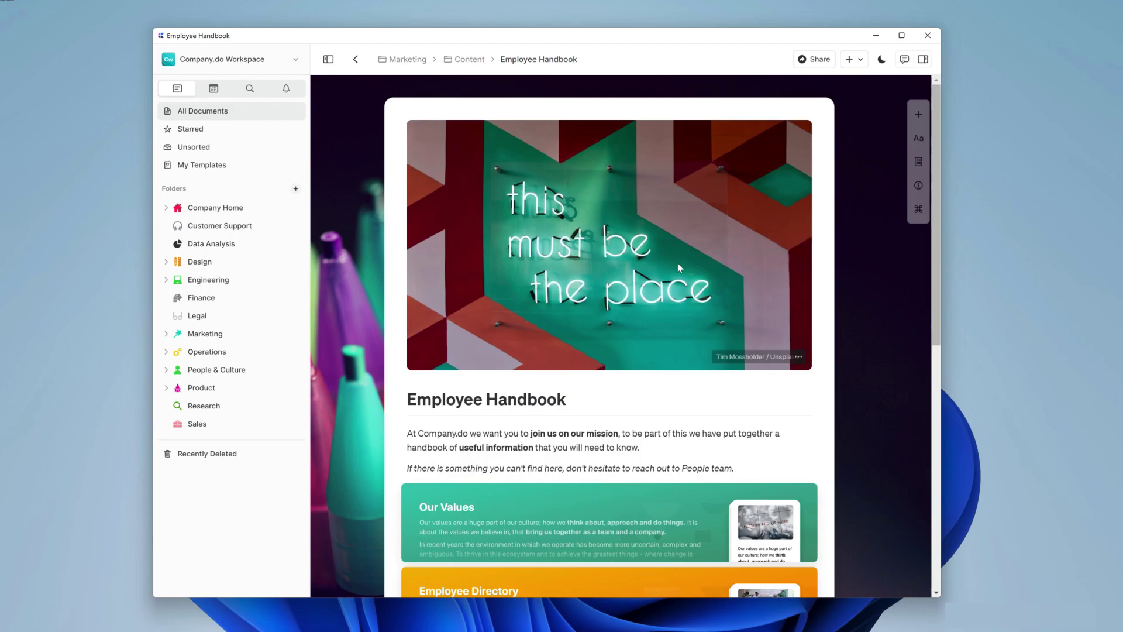
- Open the Tools We Use page inside Welcome Pack - before your first day
scroll(679, 267, down, 8)
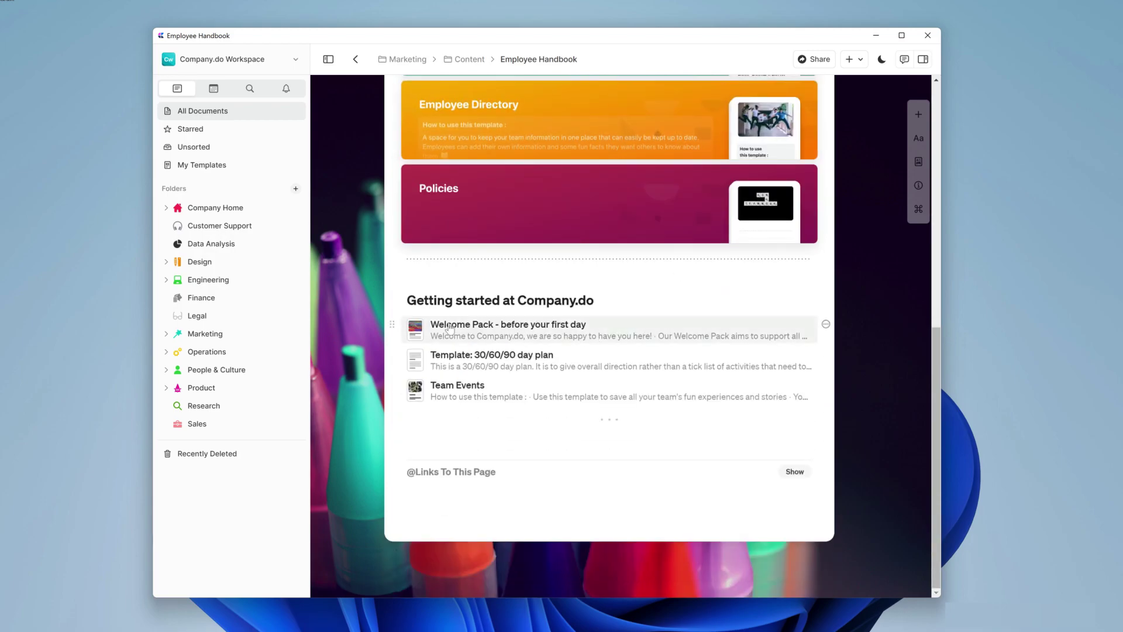
click(452, 324)
scroll(462, 340, down, 4)
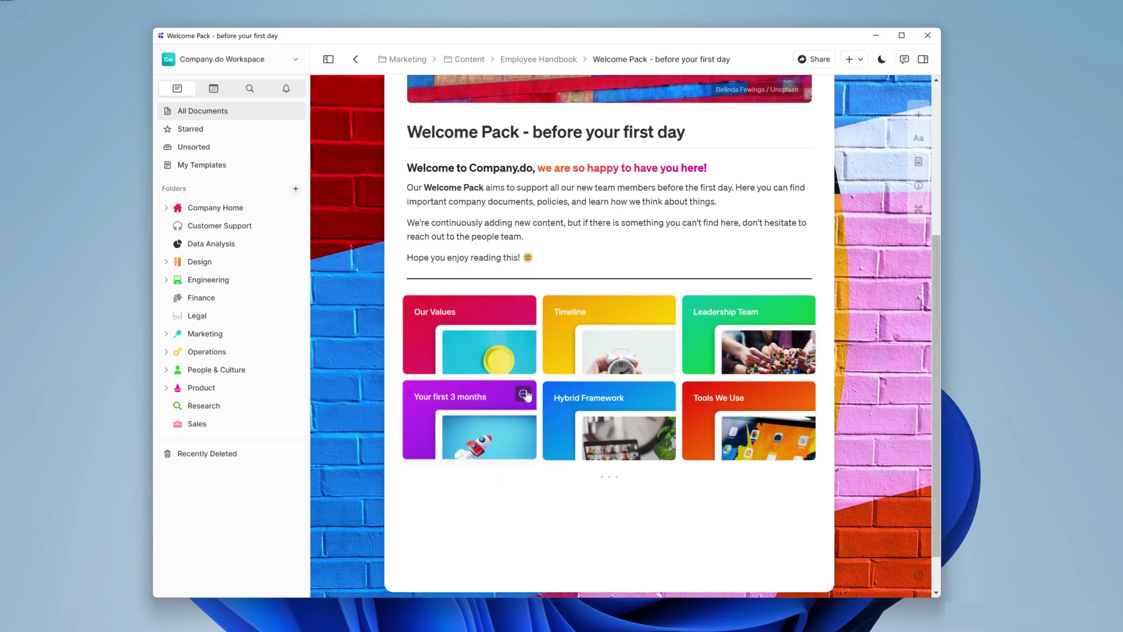
click(749, 421)
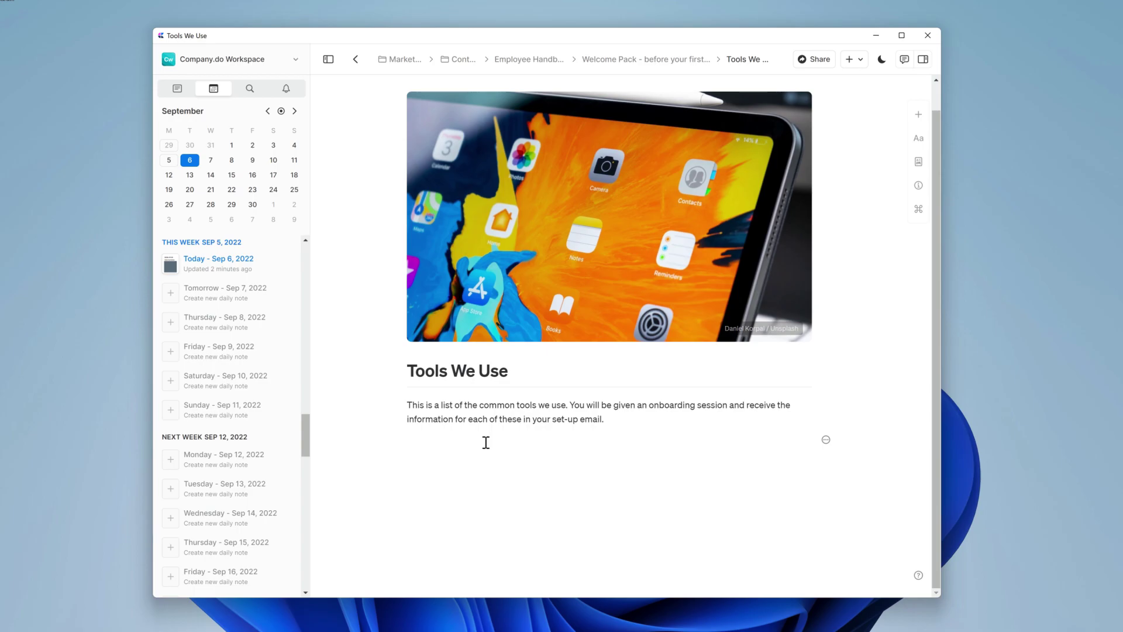
- Make Slack a toggle item with nested 'Company.do Internal' and 'Company.do community' entries
text(ack)
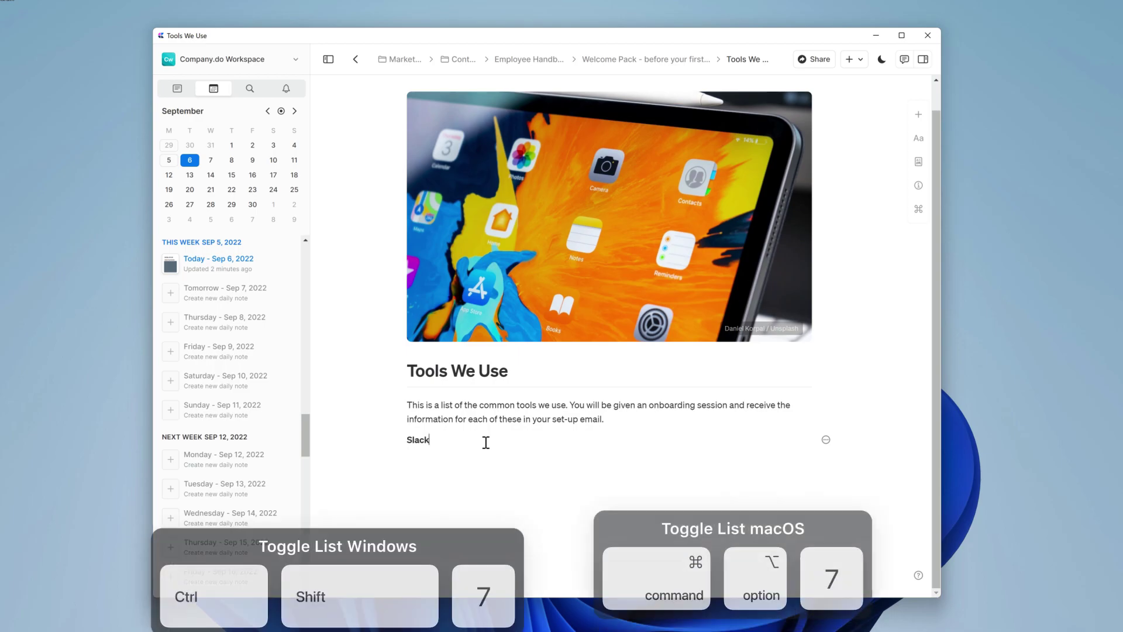
key(ctrl+shift+7)
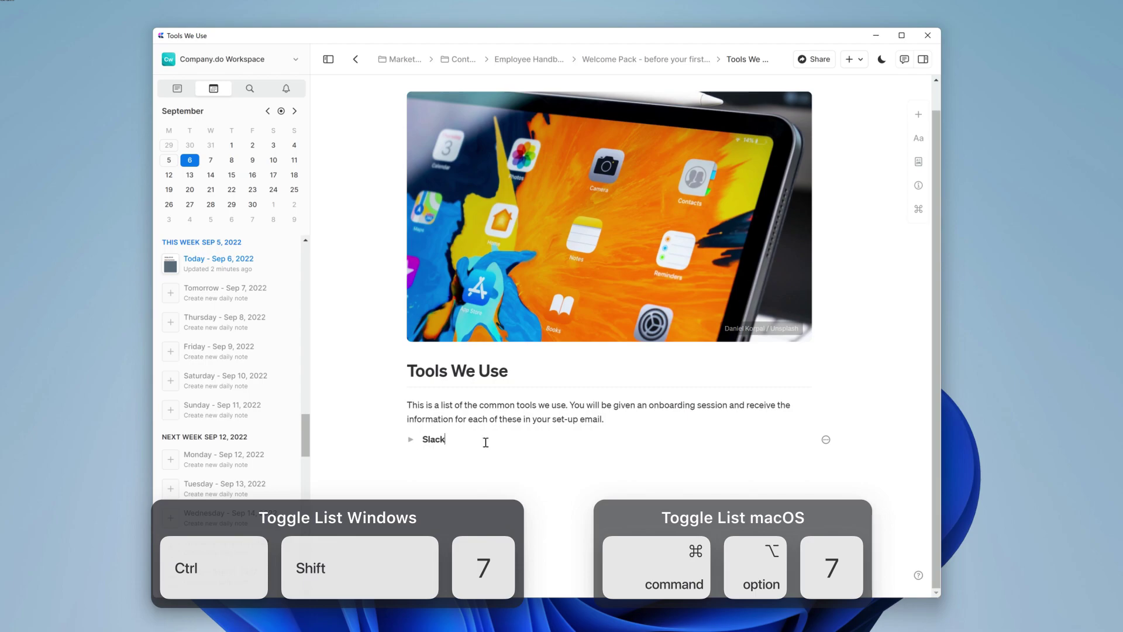
key(Return)
text(Company)
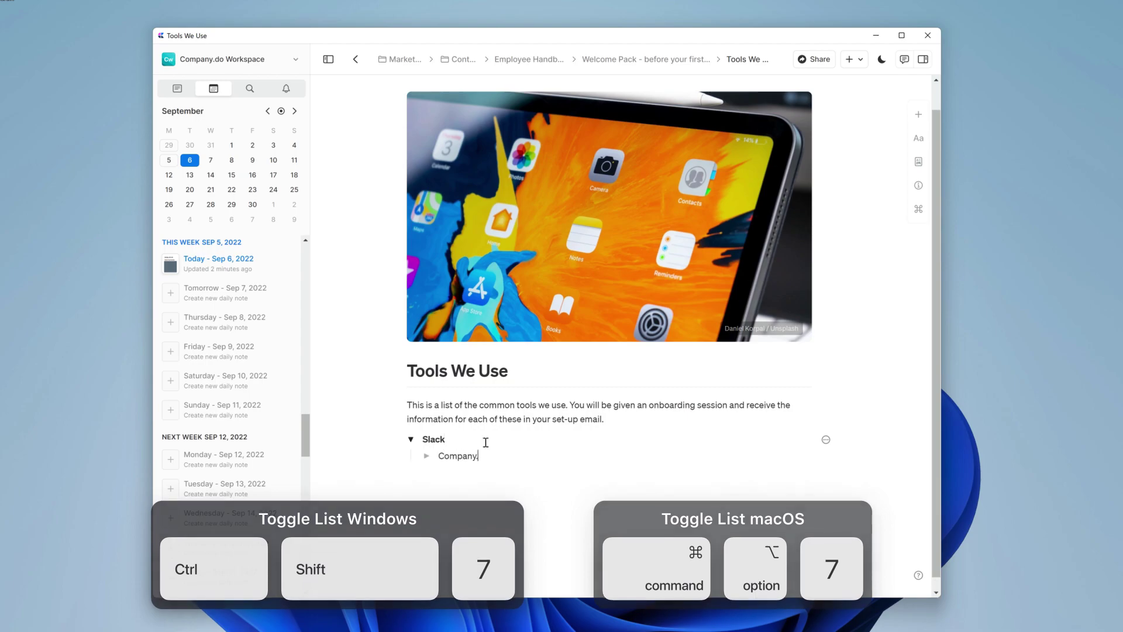
text(.do Internal)
key(Return)
text(Company.do community)
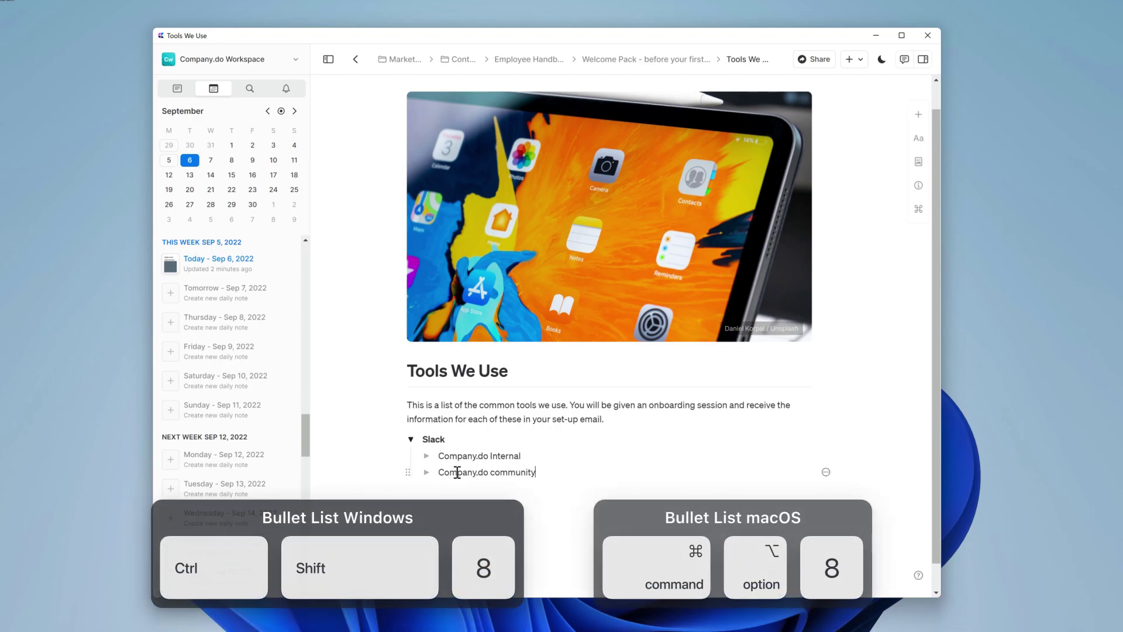
drag(450, 472, 447, 450)
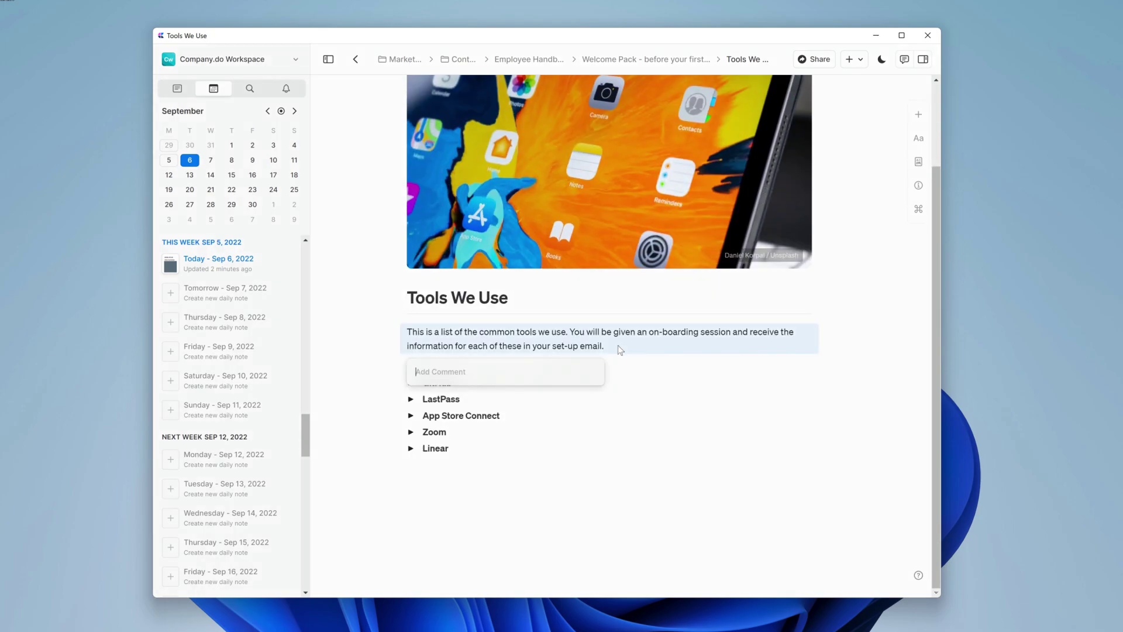
- Post a comment @-mentioning the teammate: 'can you add some core tools here please'
text(@peter)
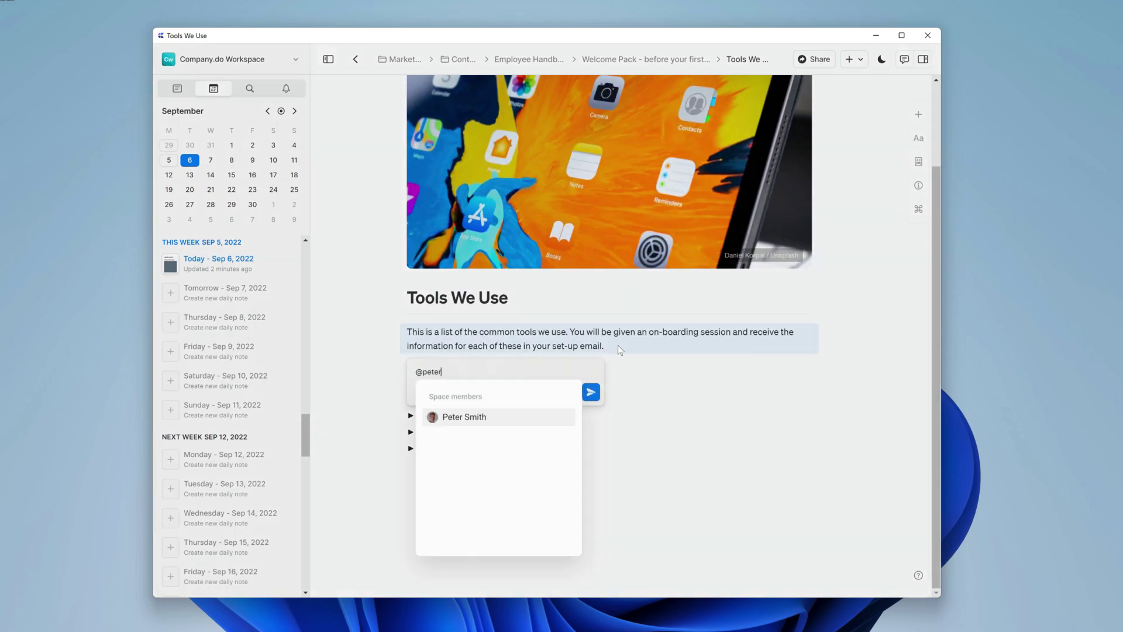
key(Return)
text(can you  add some core tools here please)
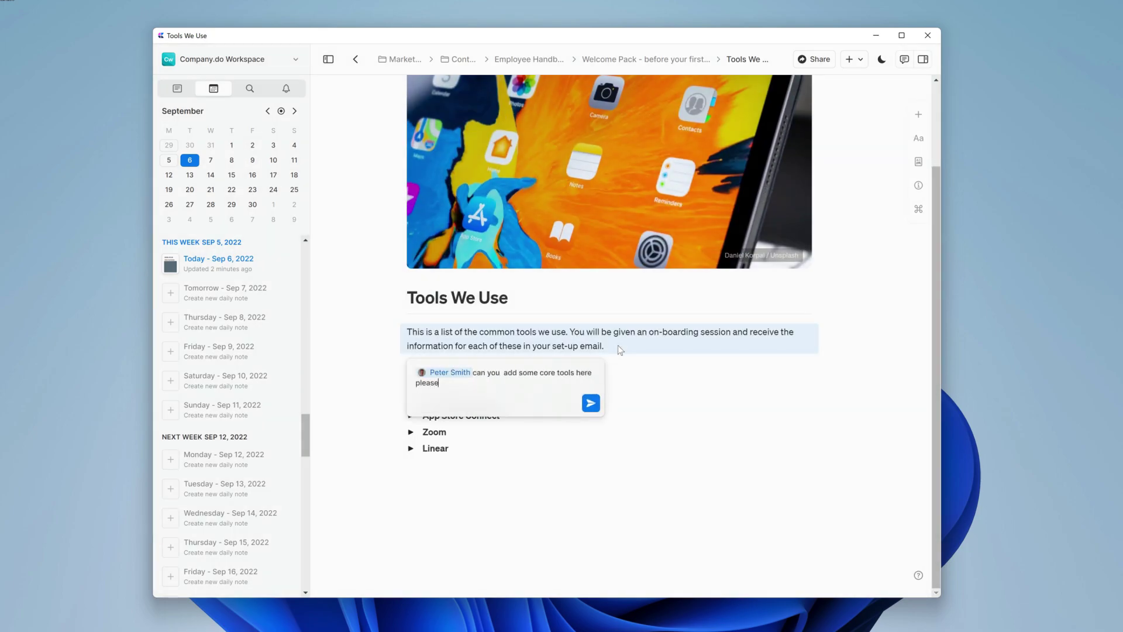
key(Return)
click(640, 476)
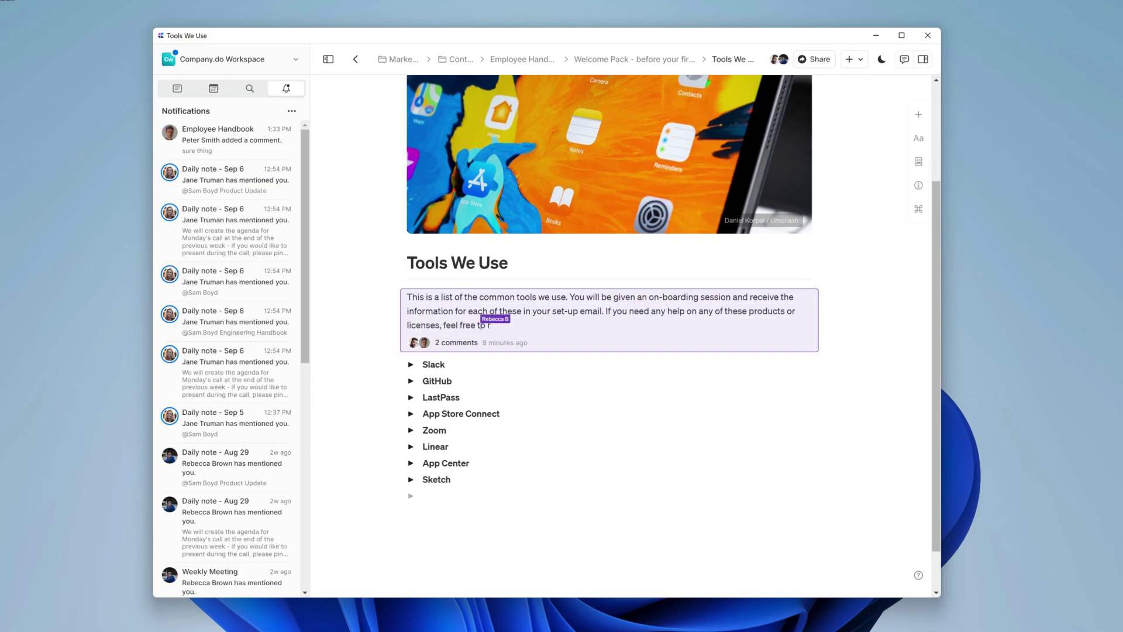
click(535, 468)
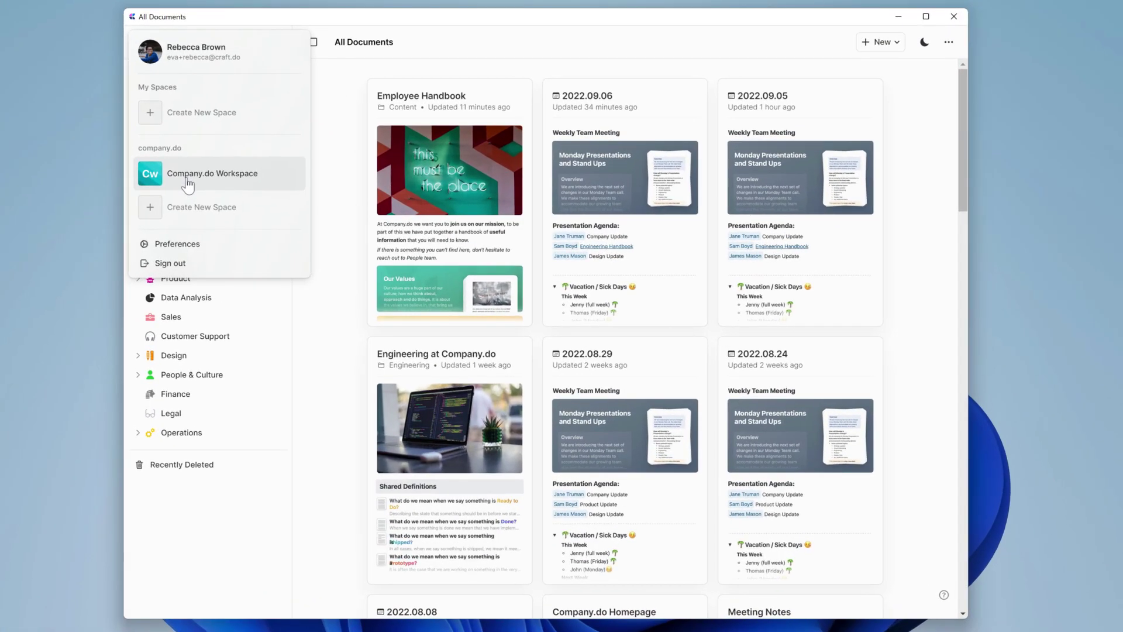
- Switch to the Company.do workspace and create a web link for the Employee Handbook
click(182, 207)
text(Craft -)
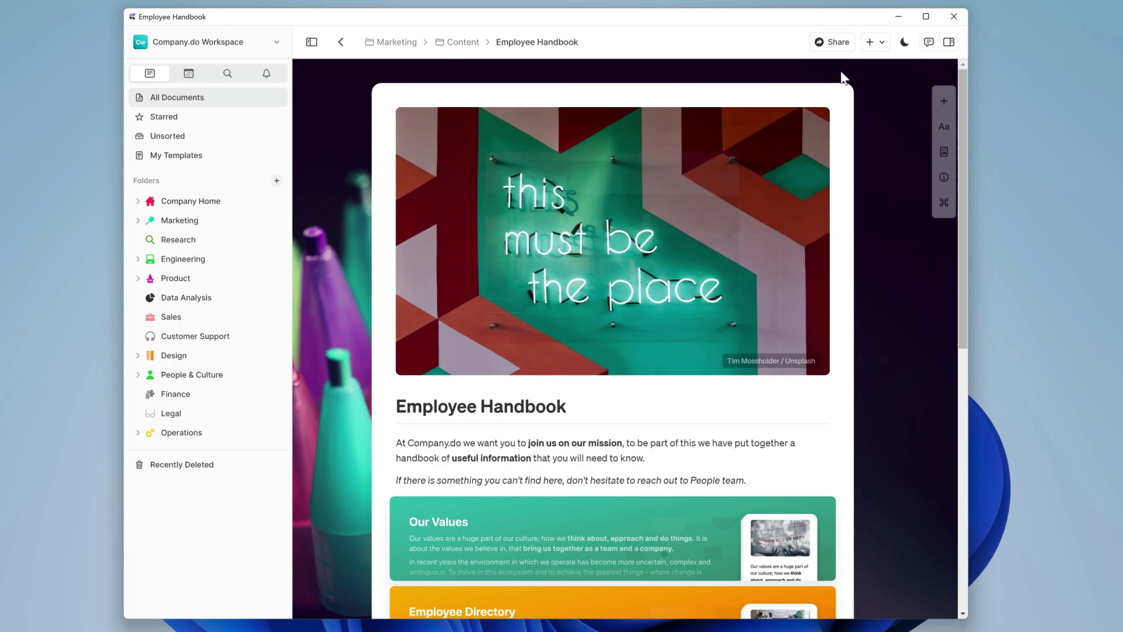
click(837, 44)
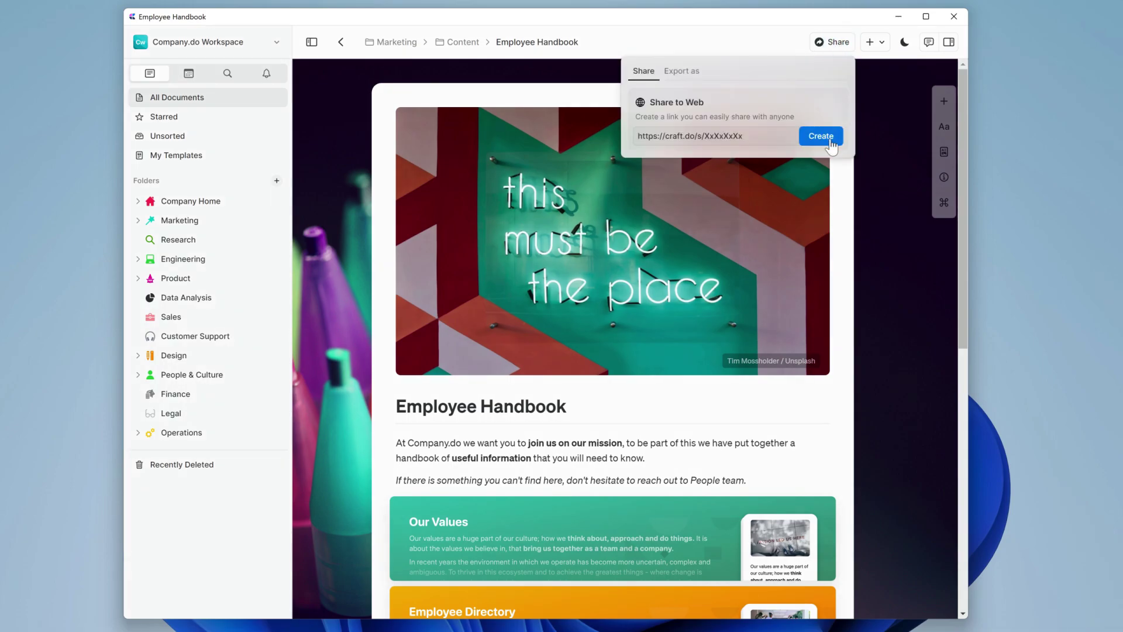
click(830, 140)
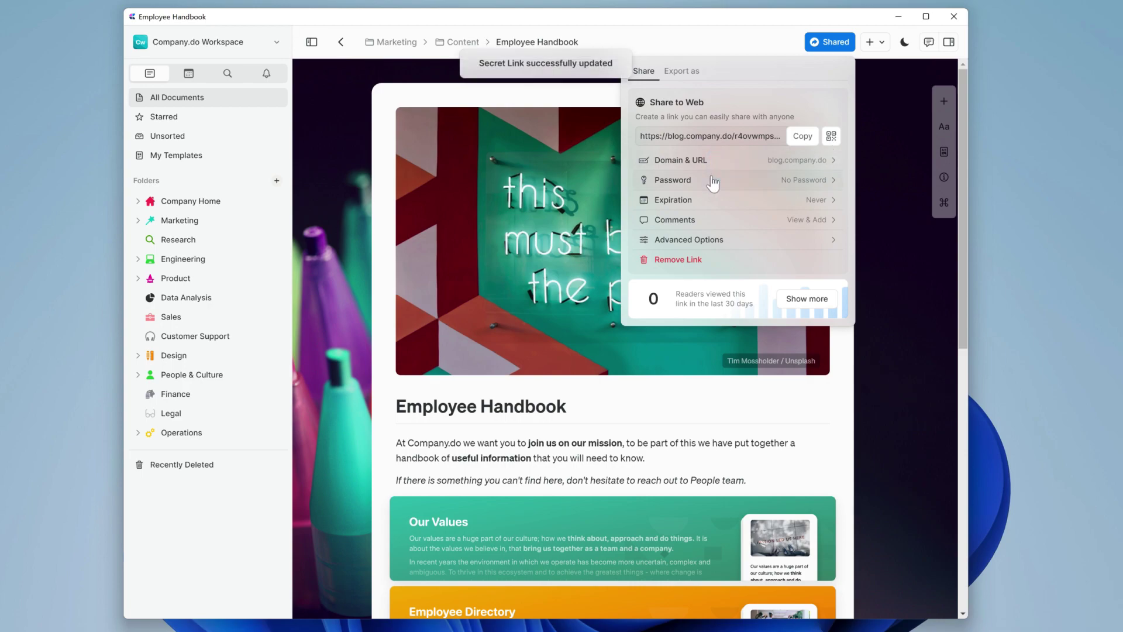
- Protect the shared link with a password and save it
click(732, 180)
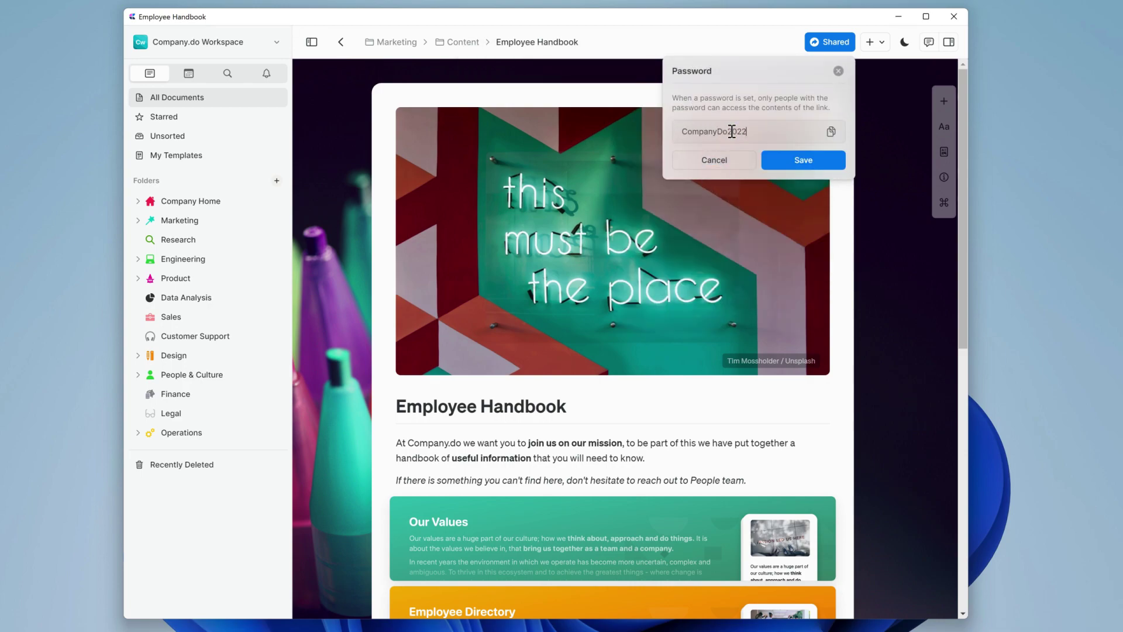
click(774, 155)
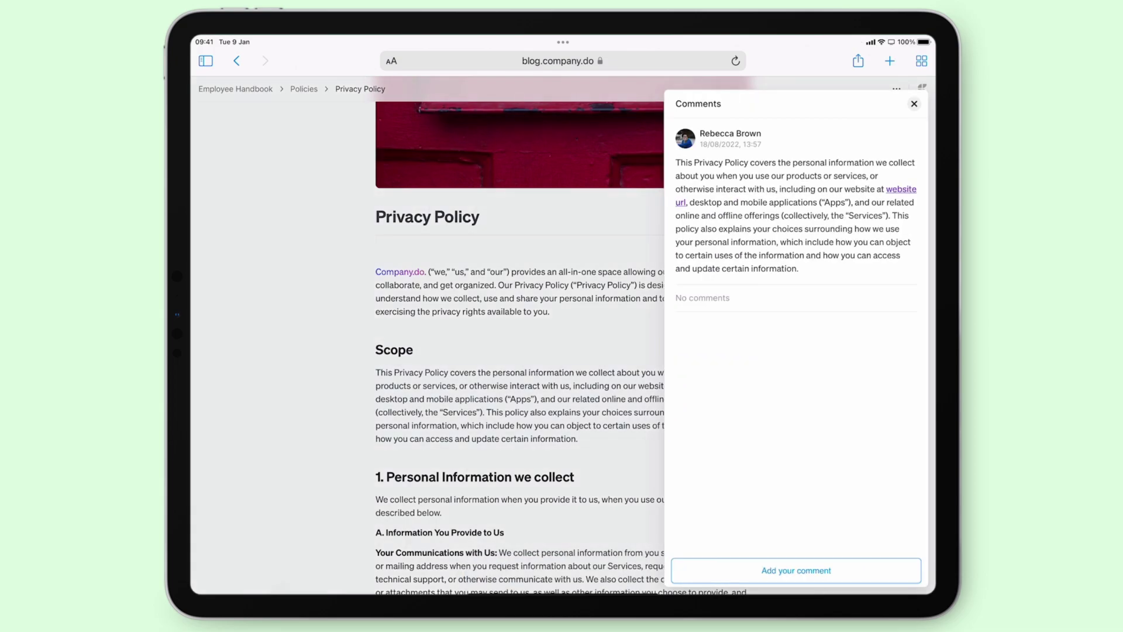
- Enter a commenter name and post the suggestion to add a piece about customers' addresses
text(Samantha)
key(Return)
text(It's worth )
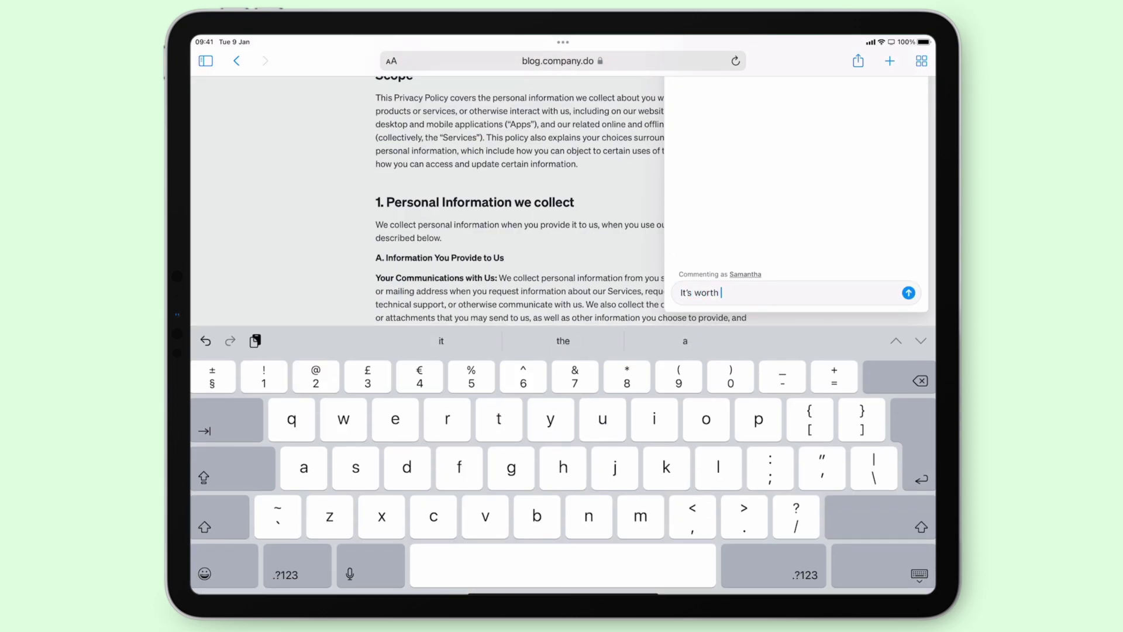
text(adding a piece about customers addresses. I know it's not information that you currently collect, bu)
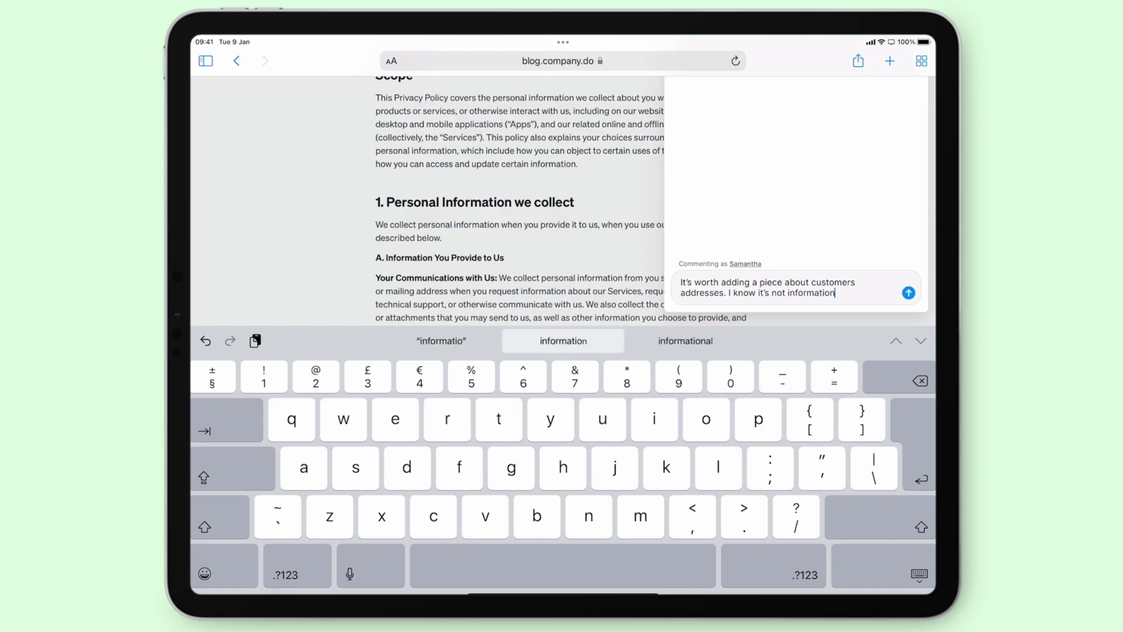
text(t it future proofs you if this is something required later on.)
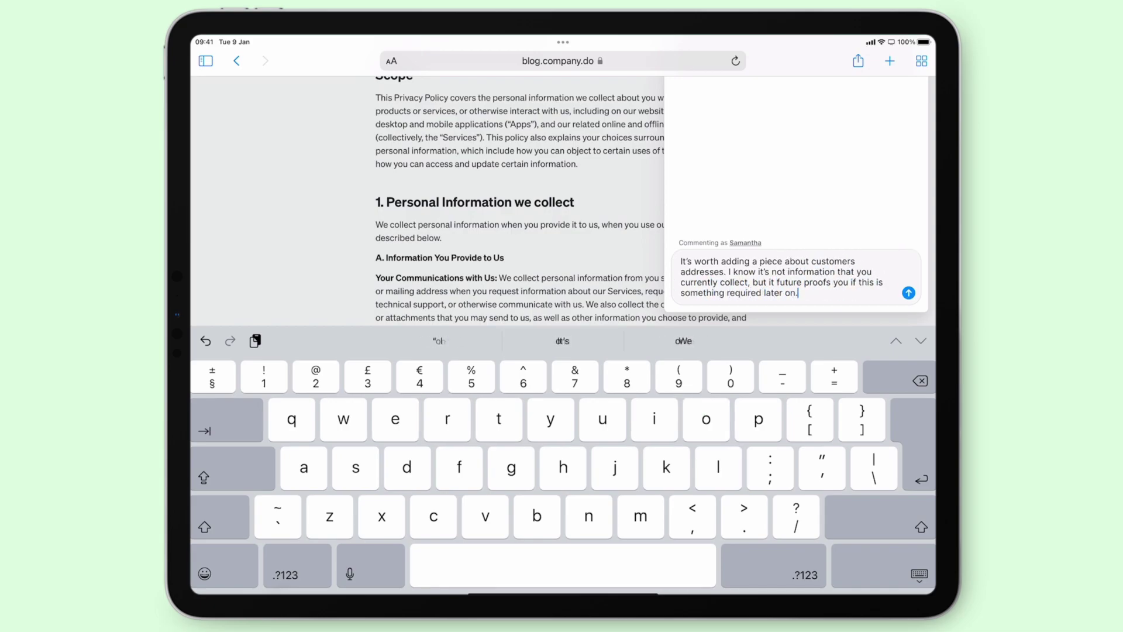
key(Return)
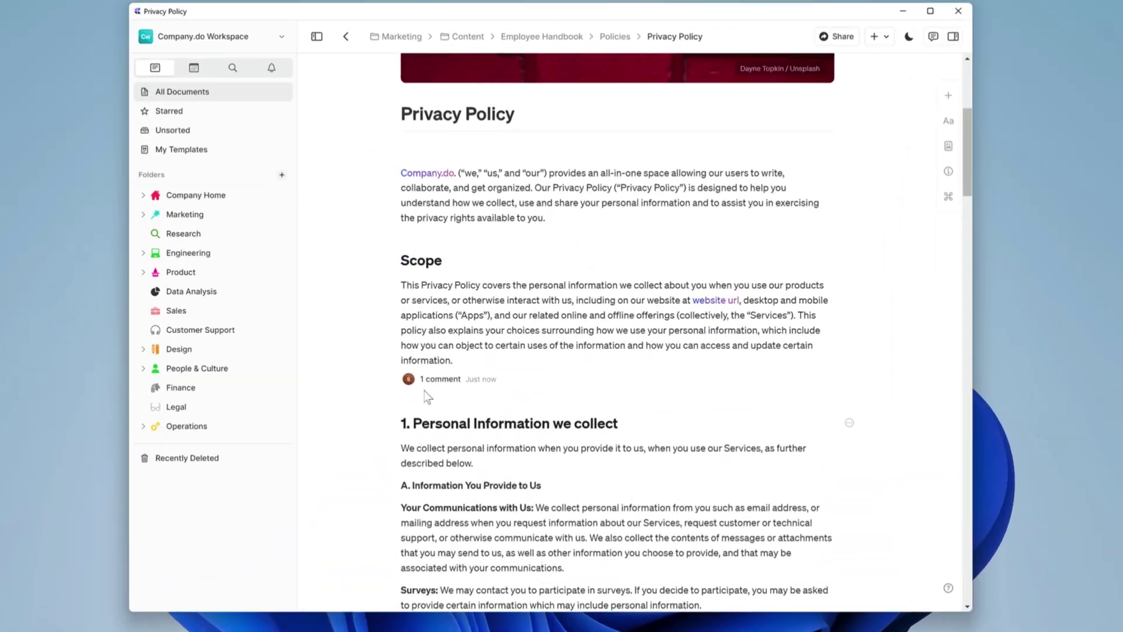
- Open the '1 comment' thread under Scope, send 'Perfect, will do!', and close it
click(436, 380)
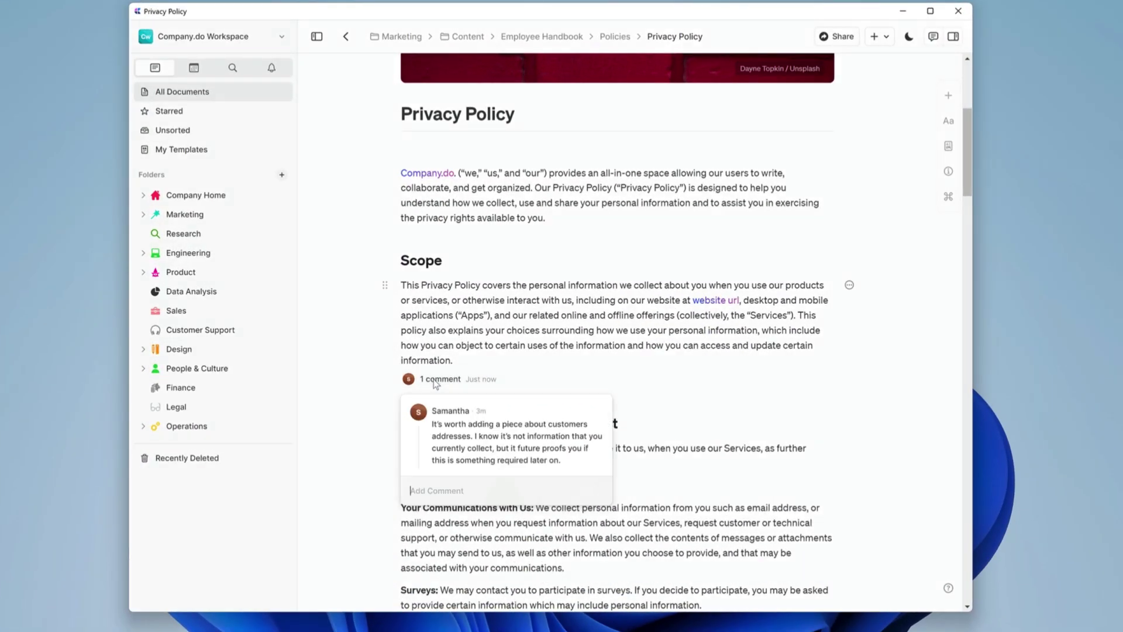
click(544, 497)
text(Perfect,)
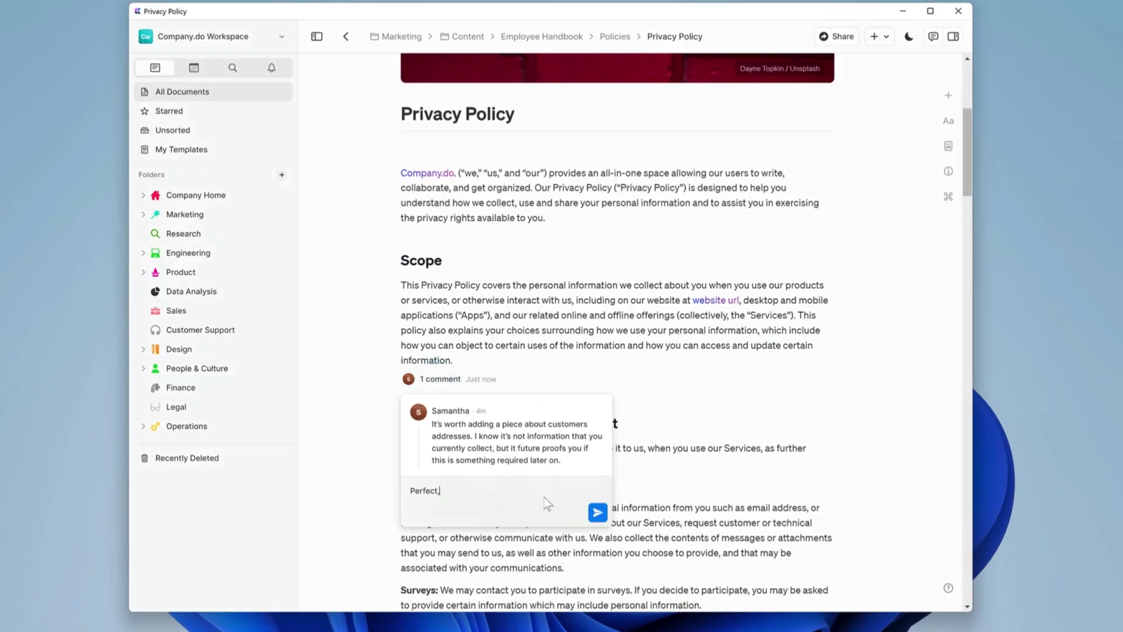
text( will do!)
click(595, 513)
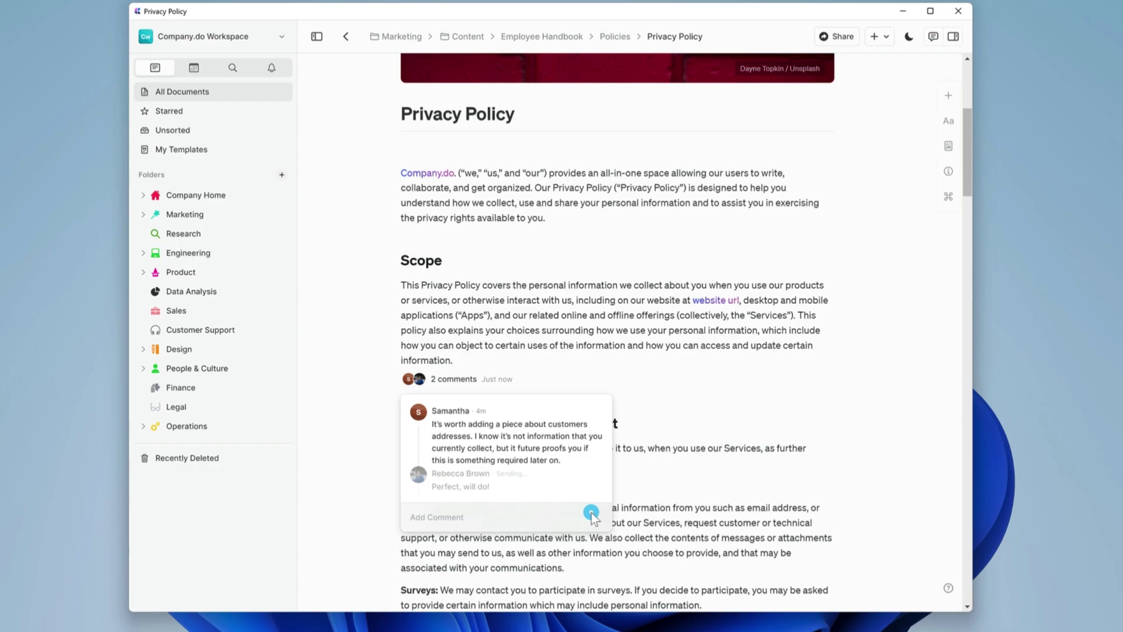
click(708, 379)
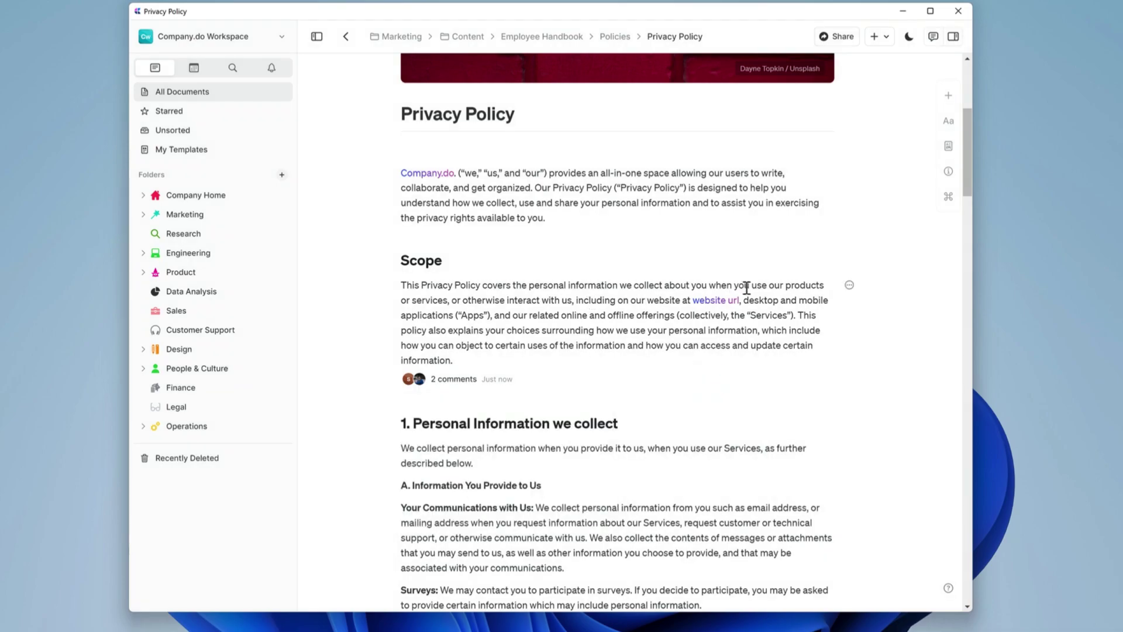